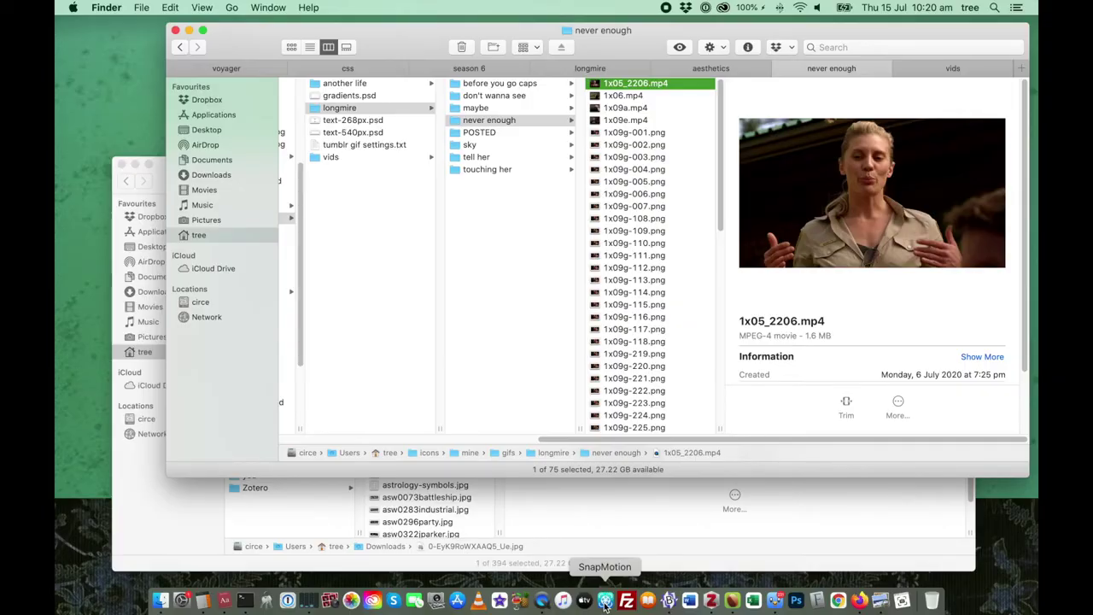
Launch SnapMotion from the Dock over the Finder windows.
left_click(605, 598)
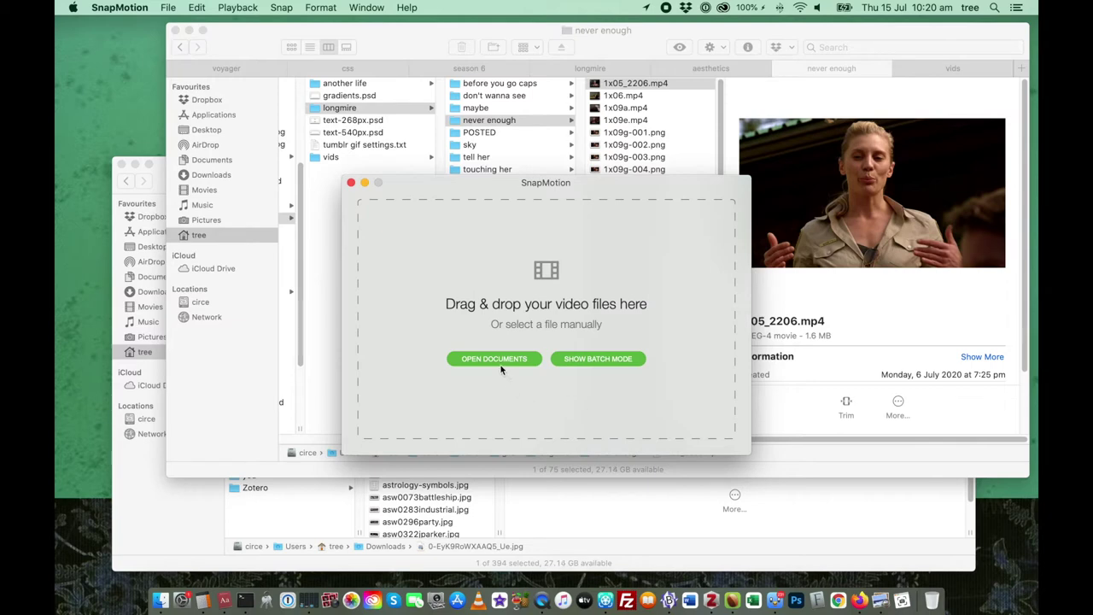
Switch to batch mode, import 1x05_2206.mp4, and select it to show its batch settings.
left_click(606, 359)
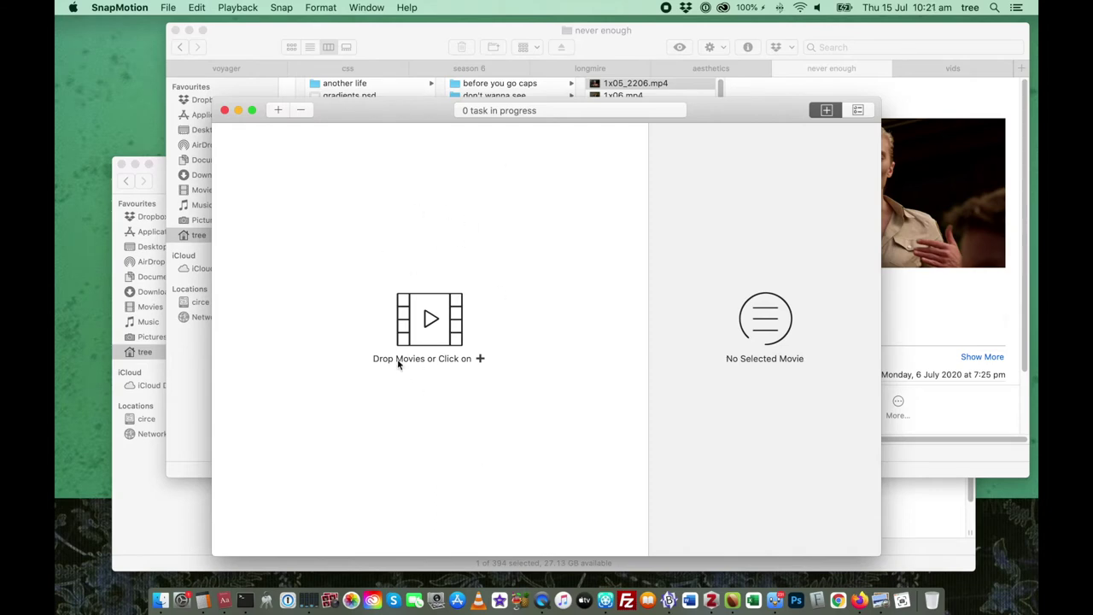
left_click(282, 114)
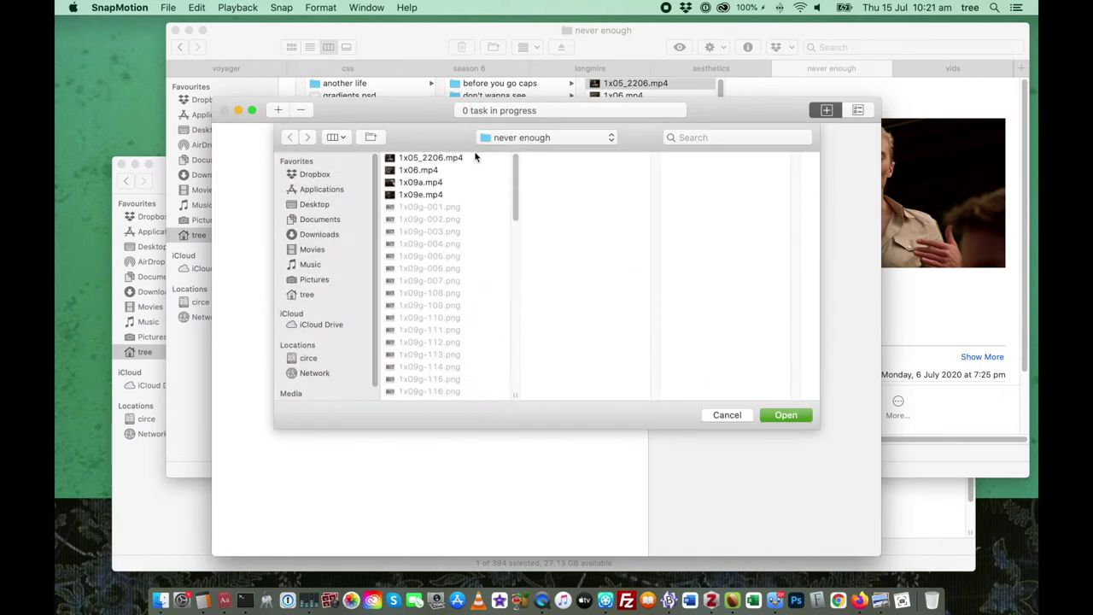
left_click(393, 161)
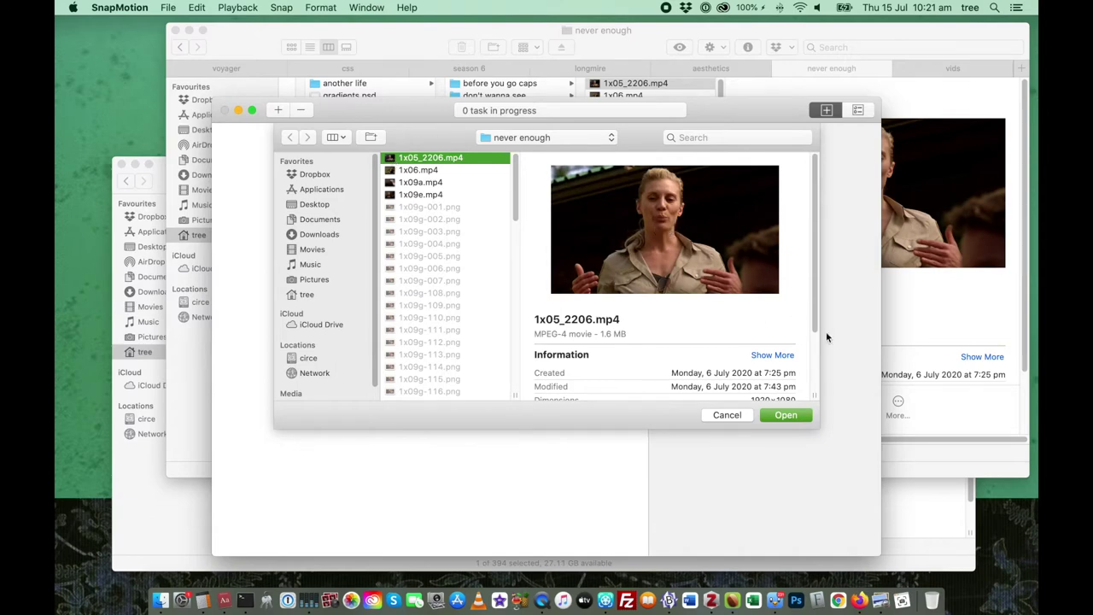
left_click(795, 415)
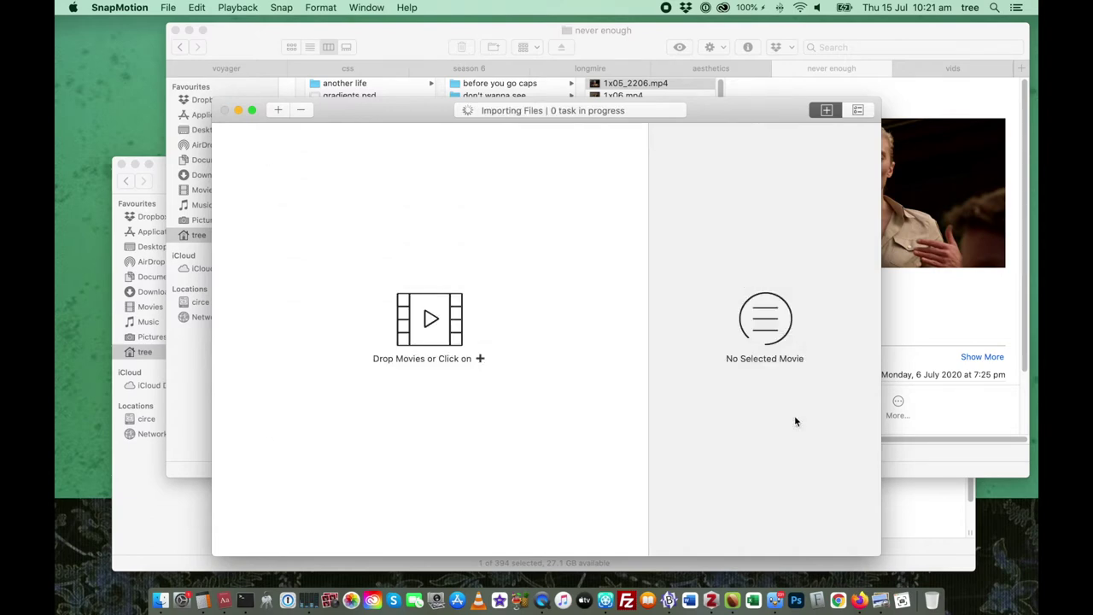
left_click(613, 154)
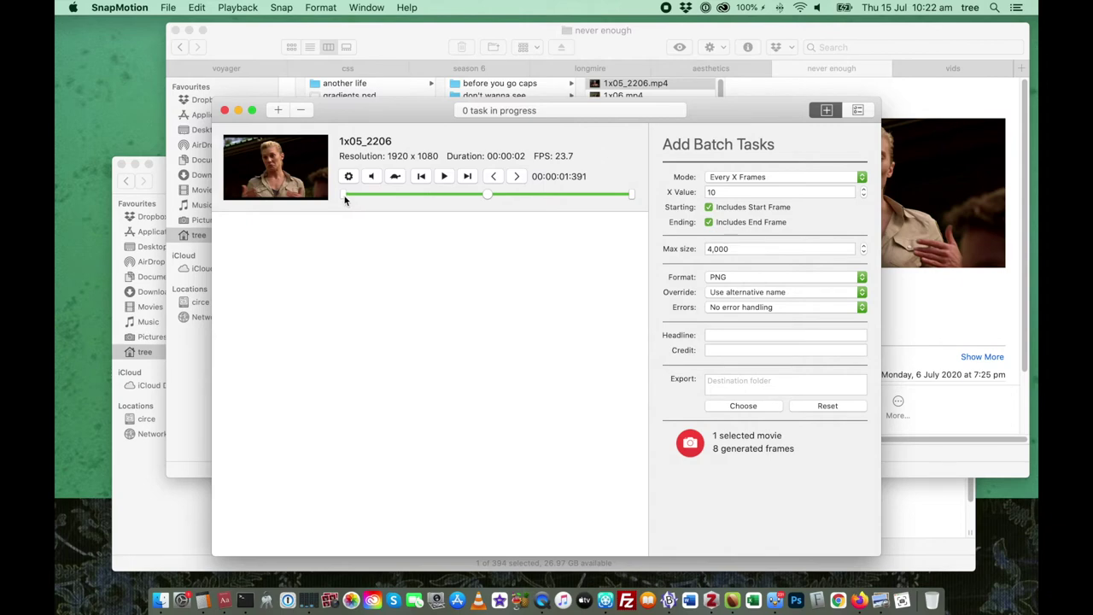
left_click_drag(346, 198, 363, 195)
Jump to the clip's start, pull its end point earlier, and play the clip.
left_click(427, 183)
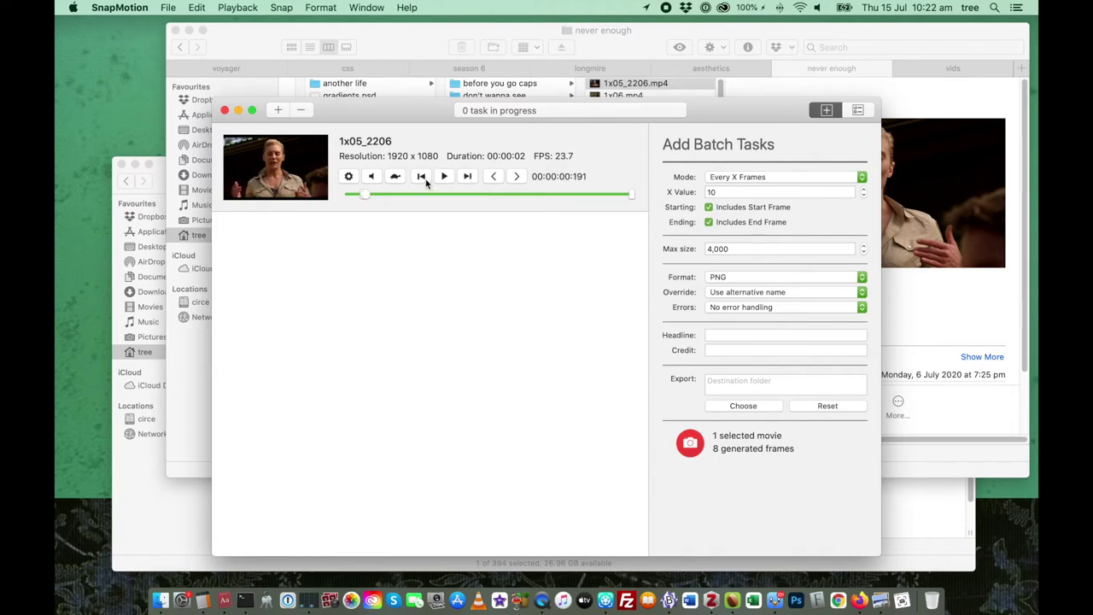
left_click_drag(639, 196, 573, 202)
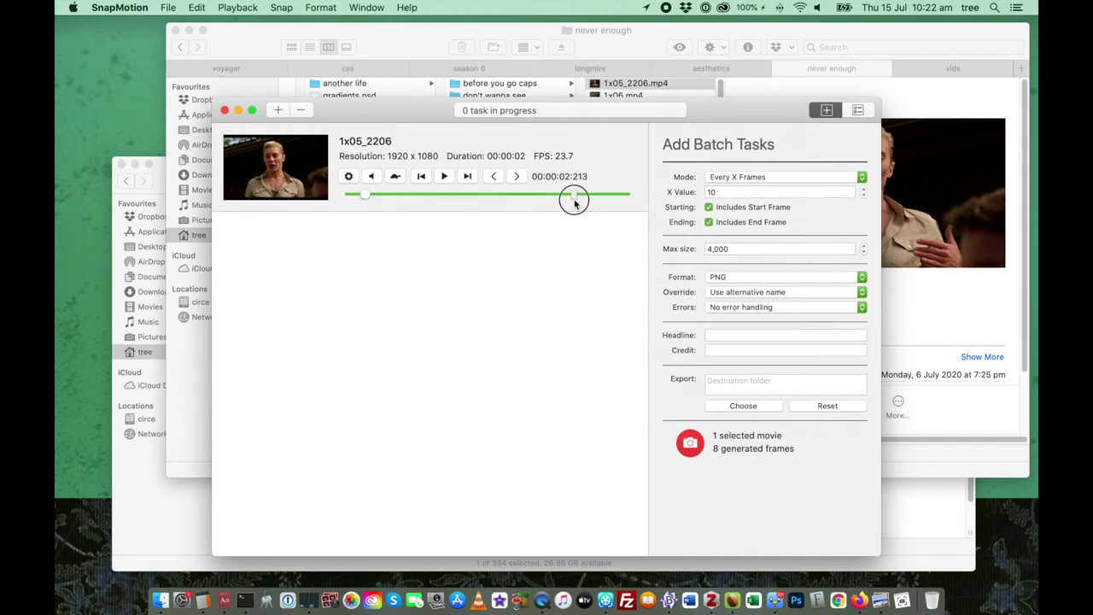
left_click(467, 178)
left_click(444, 176)
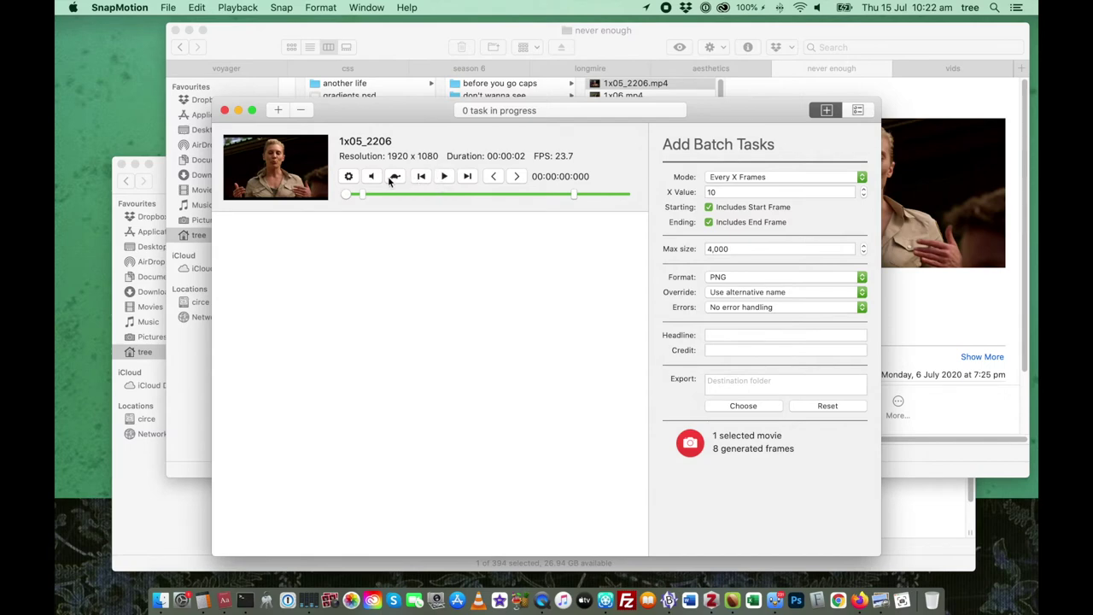
Open and close the rotate/flip options and the playback speed setting.
left_click(348, 177)
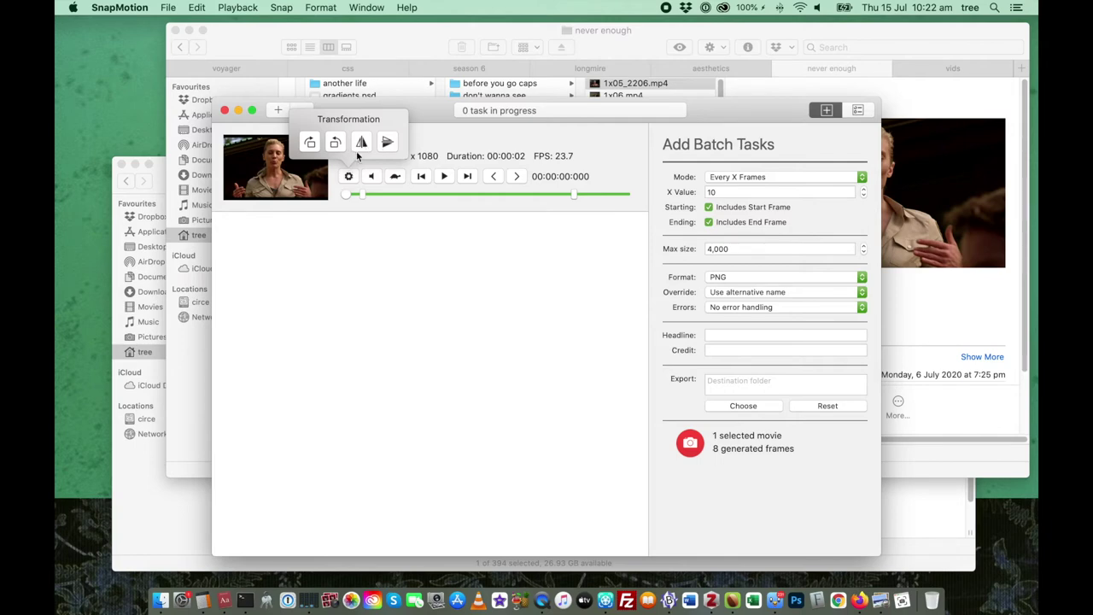
left_click(349, 176)
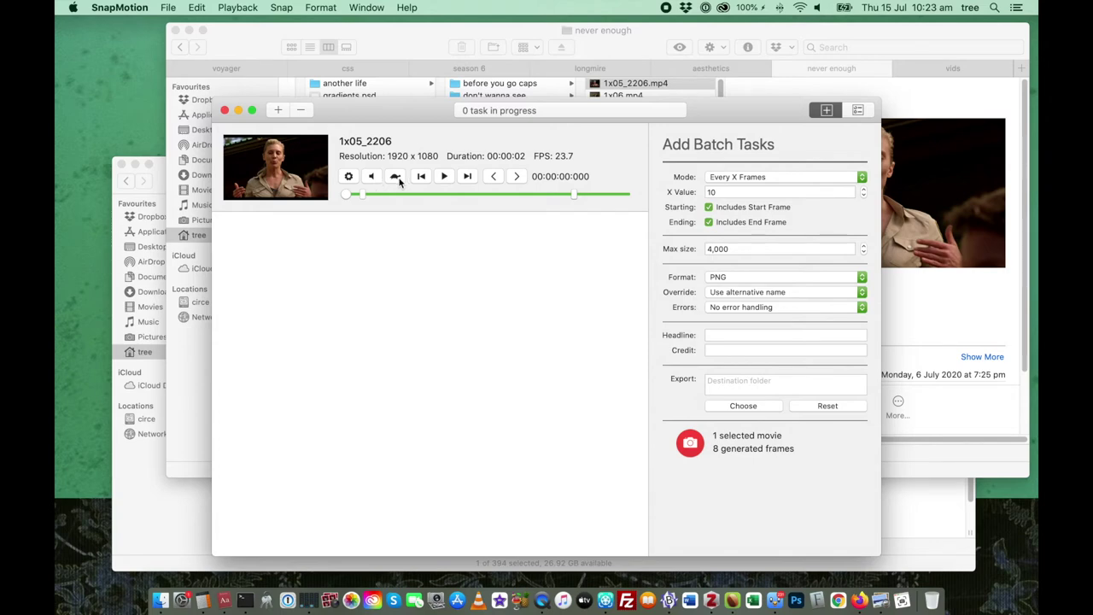
left_click(397, 179)
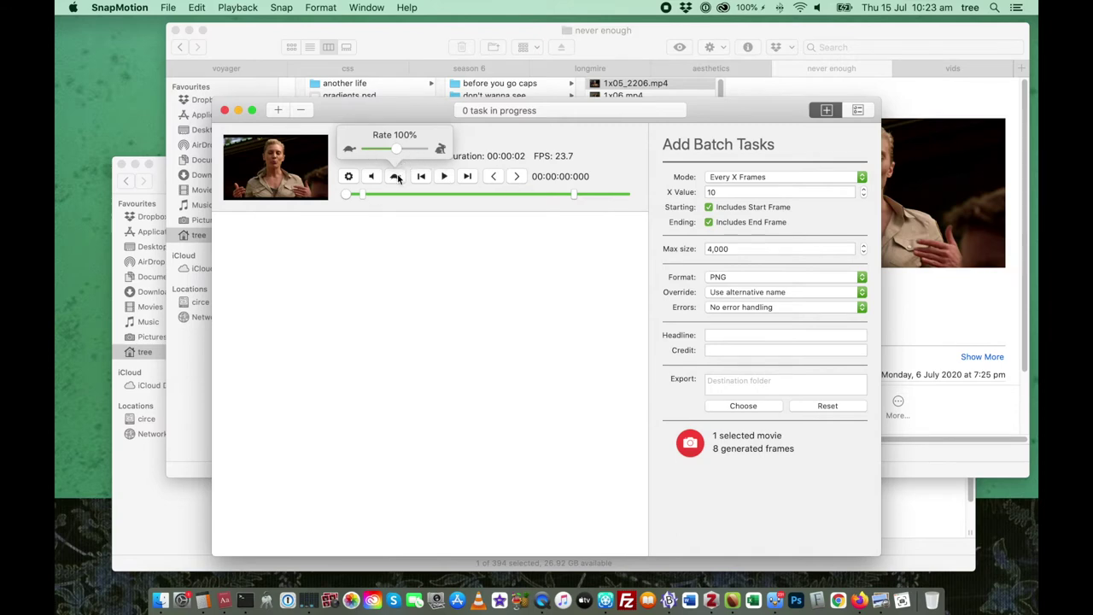
left_click(395, 177)
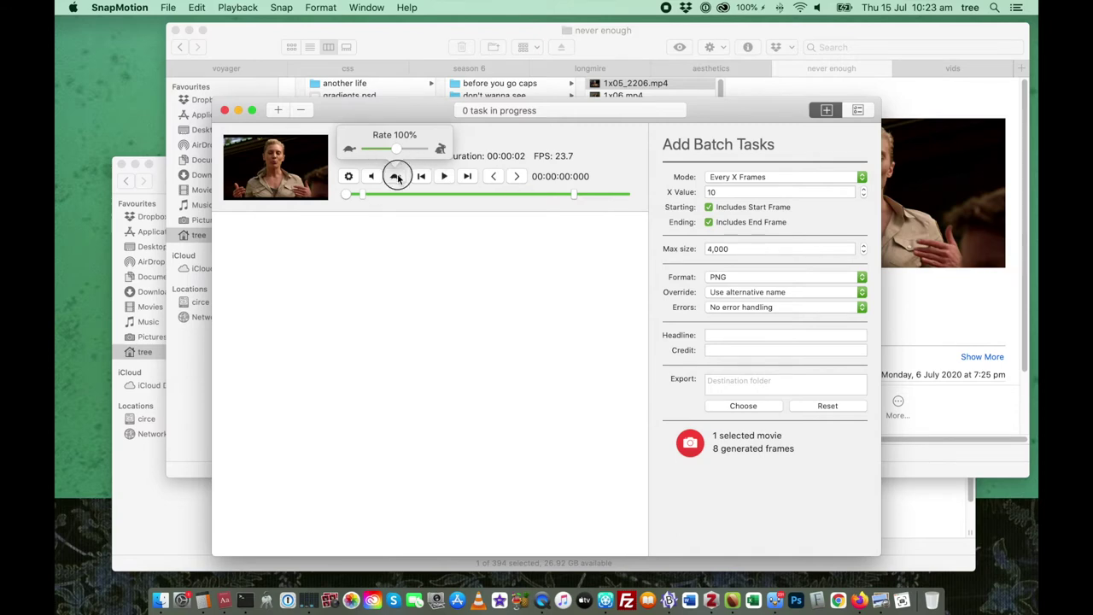
Step back one frame, then forward five frames to 00:00:00:207.
left_click(492, 176)
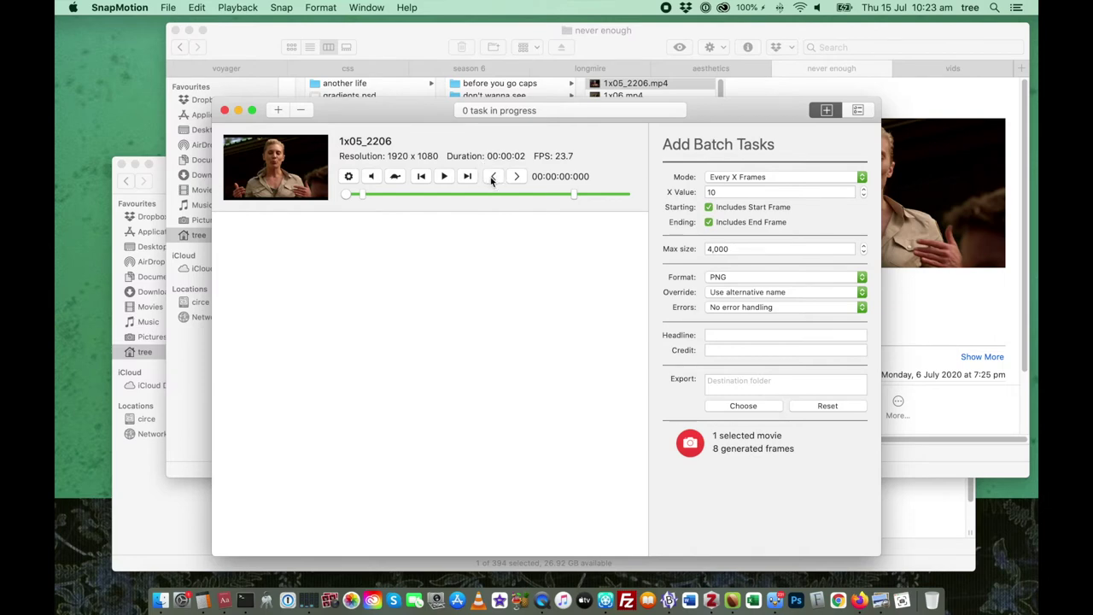
left_click(515, 177)
left_click(515, 178)
left_click(515, 178)
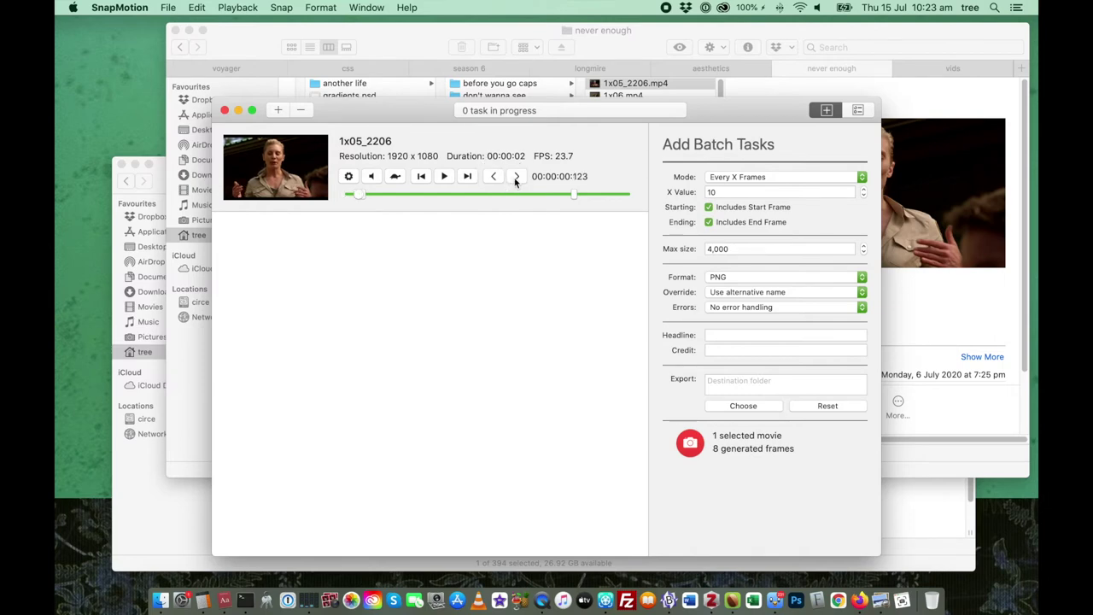
left_click(515, 177)
left_click(515, 177)
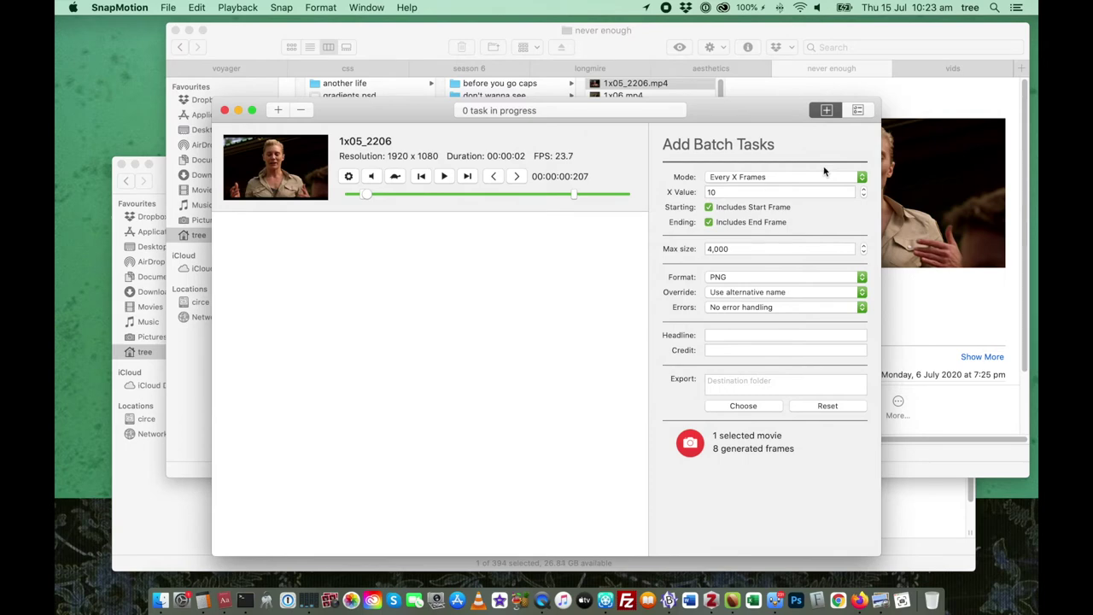
Keep the Every X Frames mode and change the X value from 10 to 2.
left_click(797, 180)
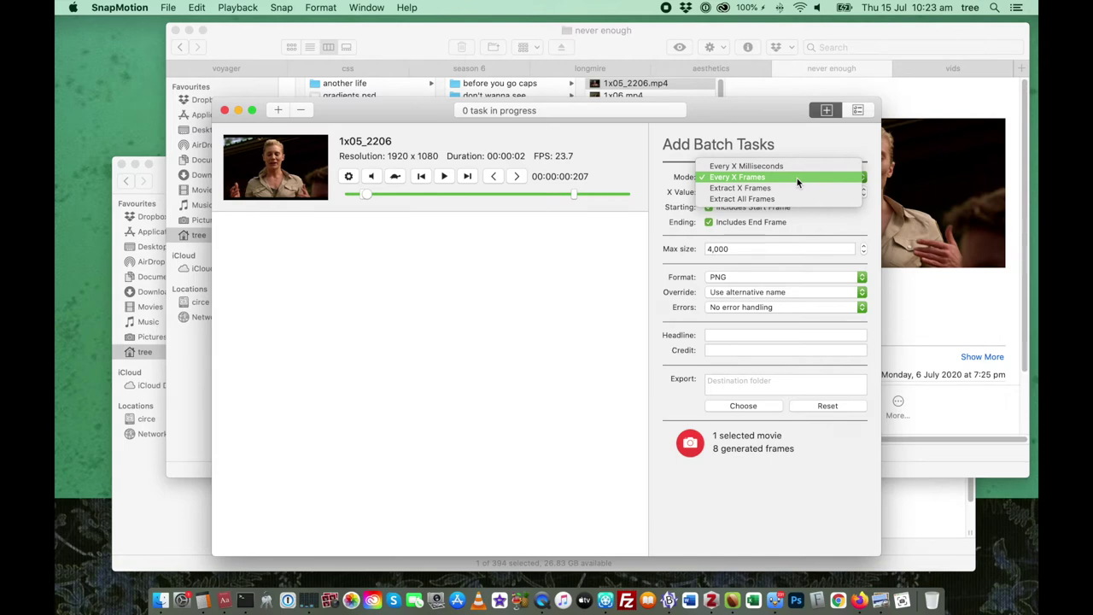
left_click(797, 177)
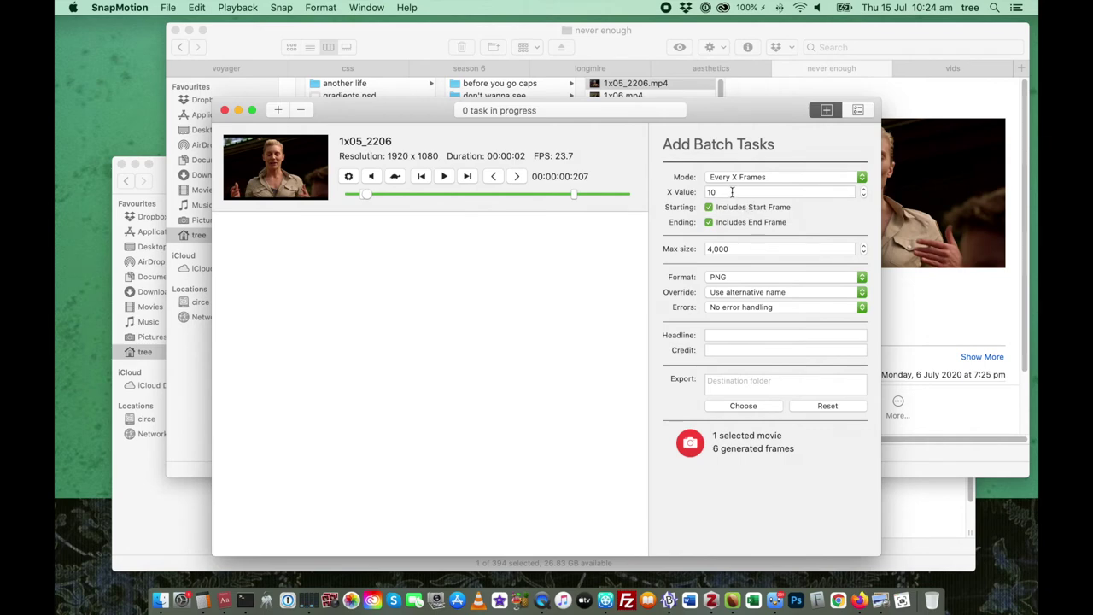
left_click_drag(731, 193, 701, 193)
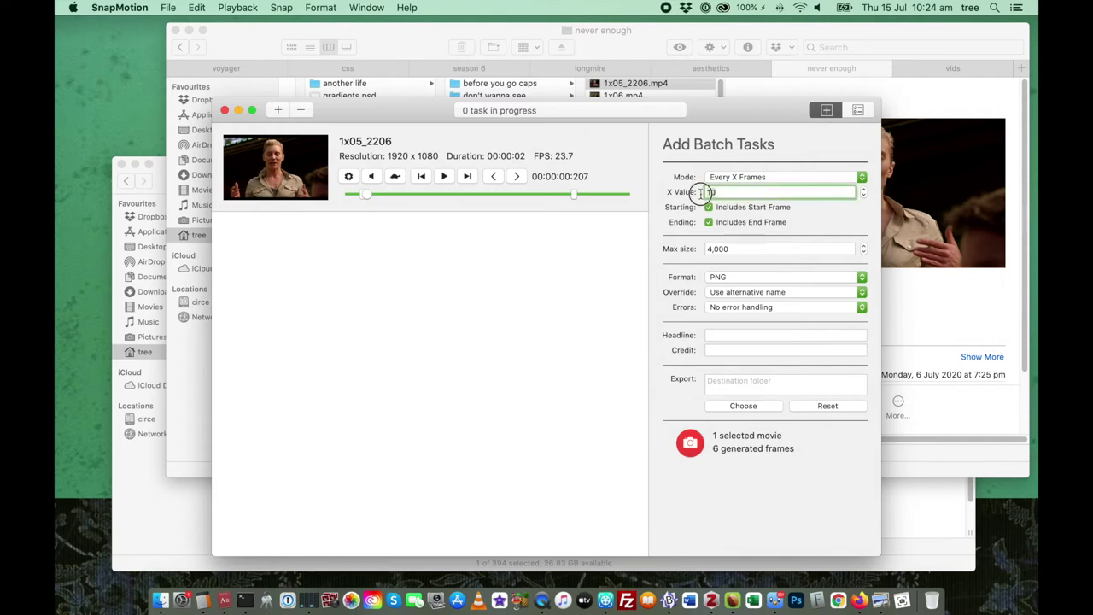
type("2")
key("Tab")
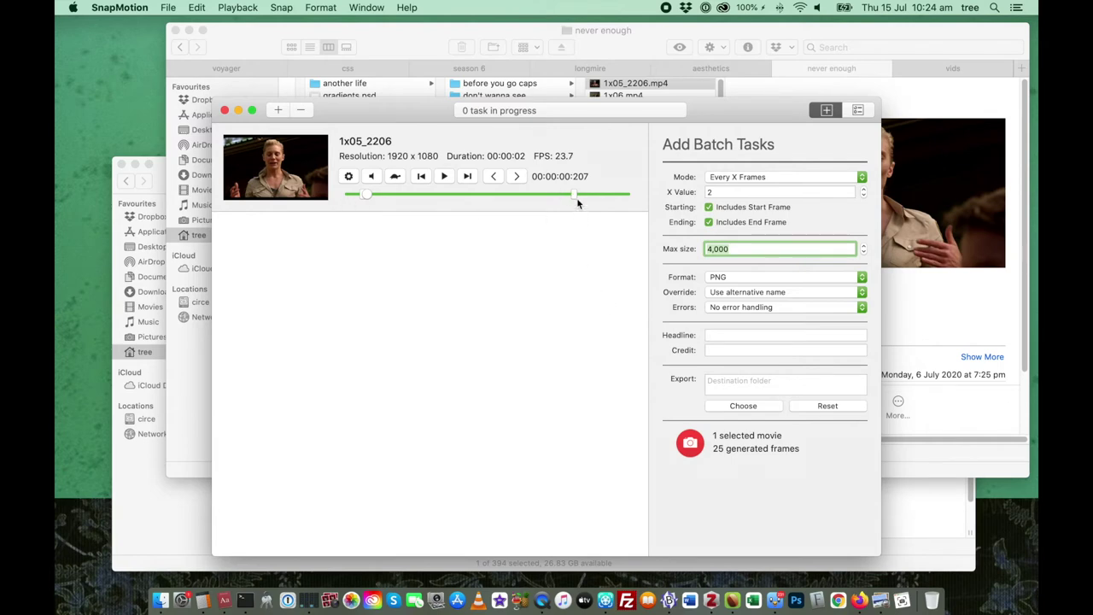
Restore the full clip range and confirm the interval of 2, giving 34 frames.
left_click_drag(574, 194, 630, 194)
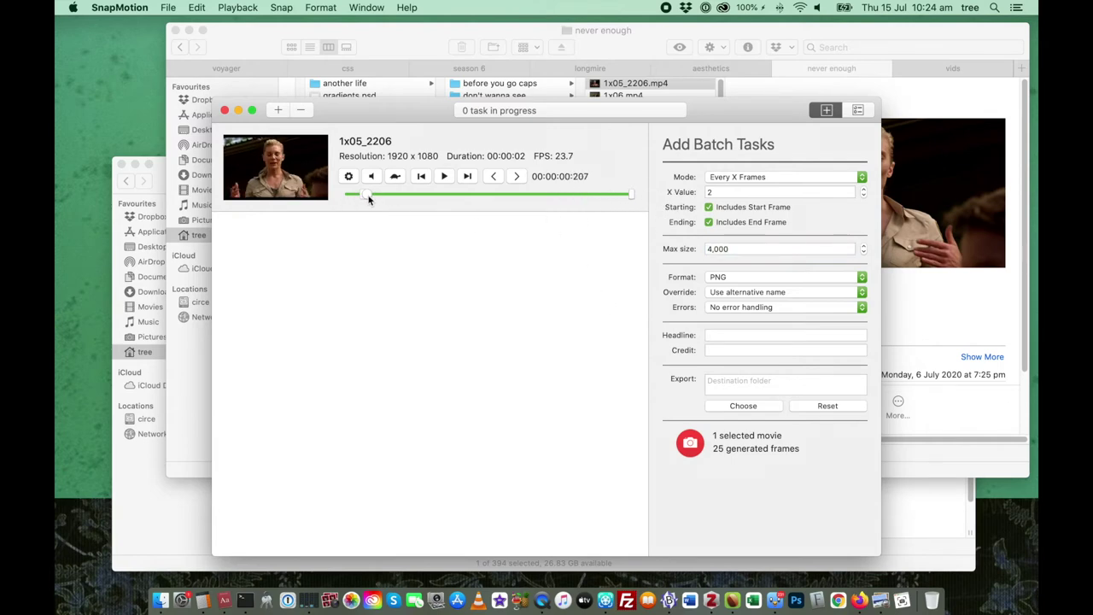
left_click_drag(364, 199, 324, 207)
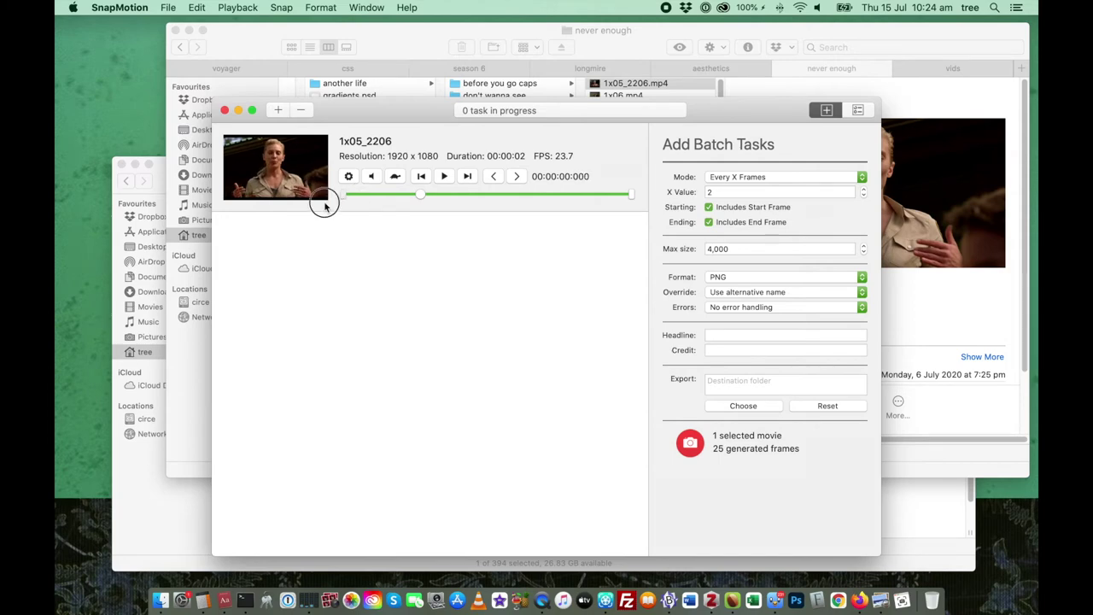
left_click(721, 193)
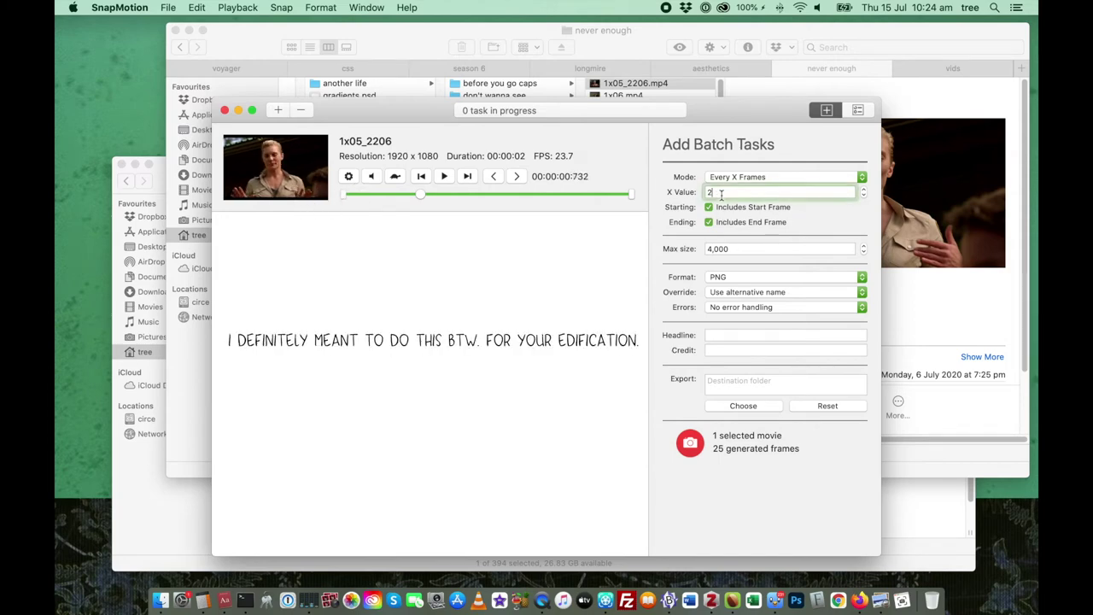
key("Tab")
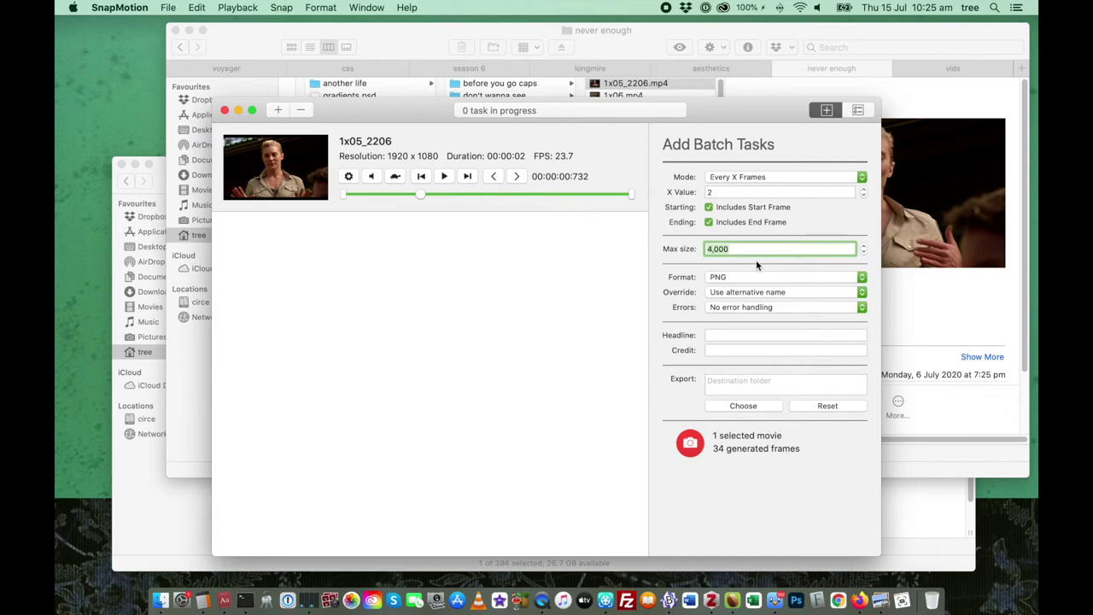
Enter 540 as the Max size.
type("540")
key("Tab")
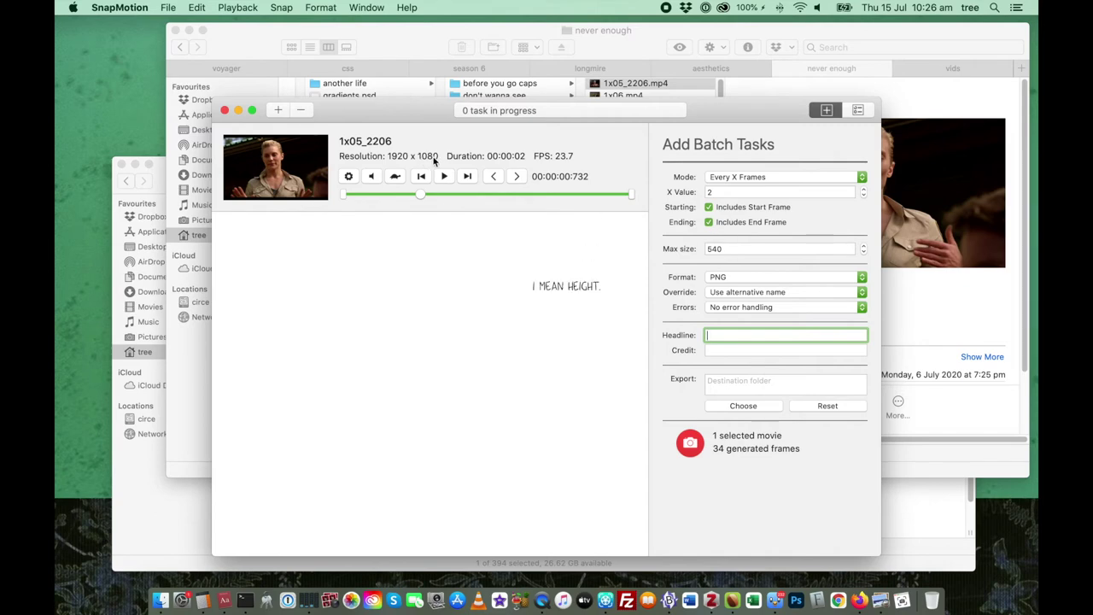
Change the Max size field from 540 back to 4,000.
left_click(724, 248)
type("4")
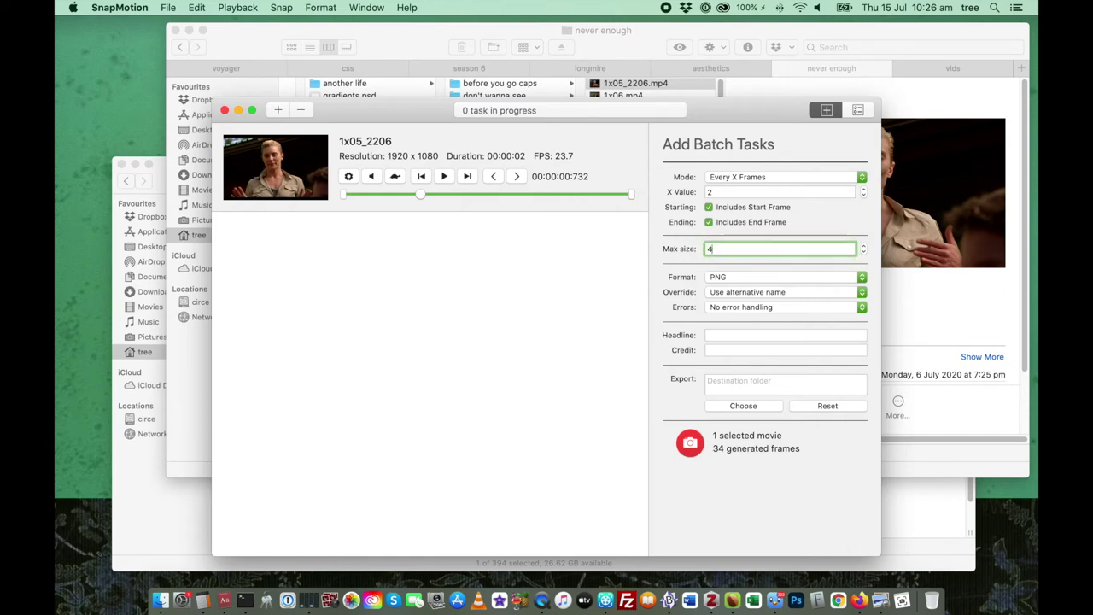
type(",000")
key("Tab")
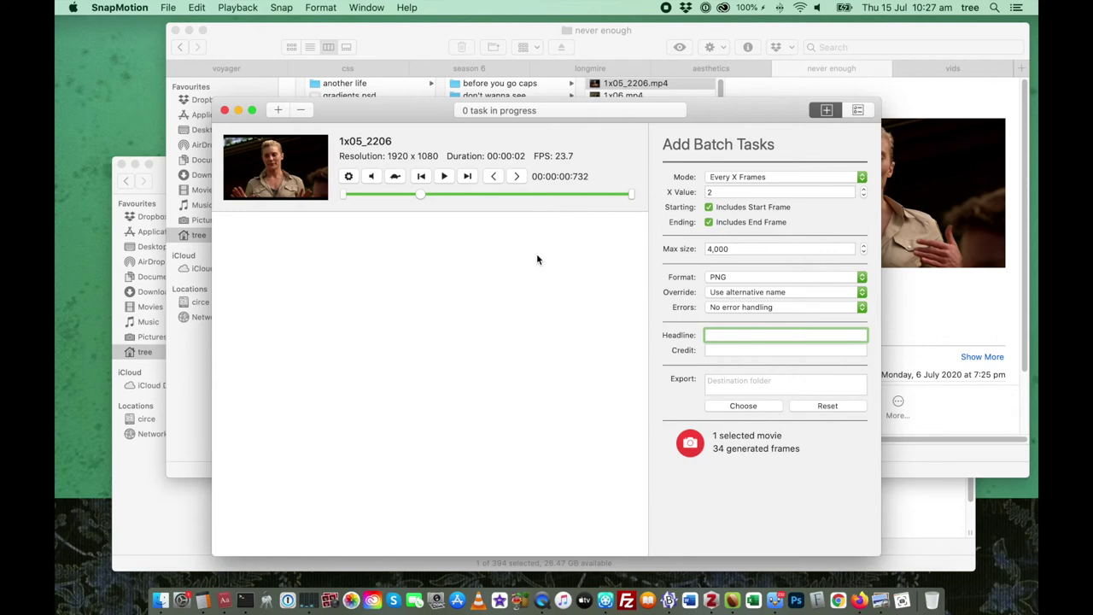
left_click(837, 278)
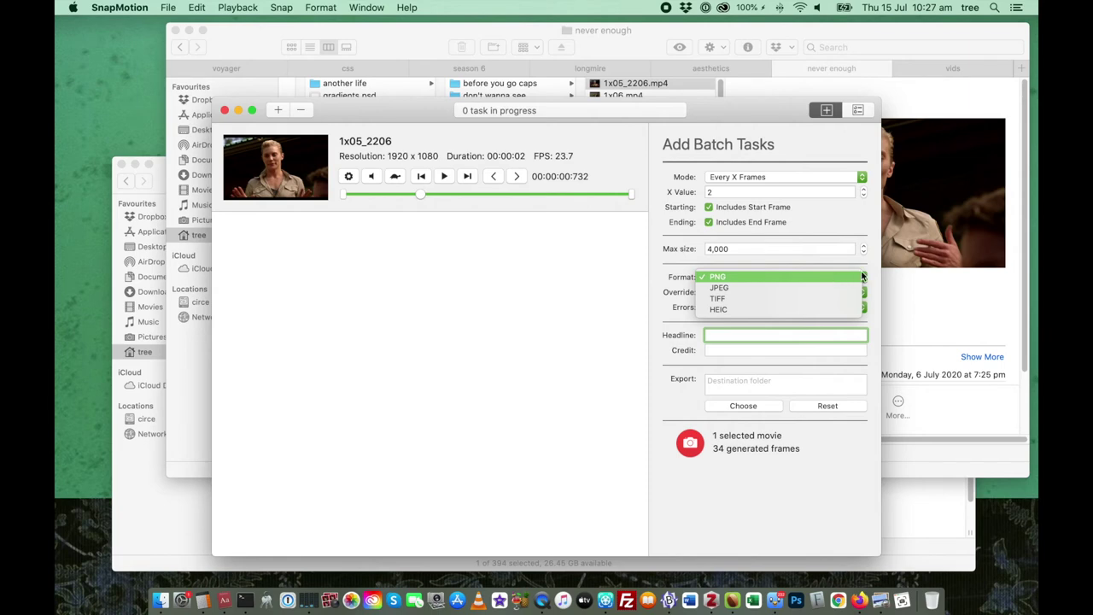
left_click(858, 276)
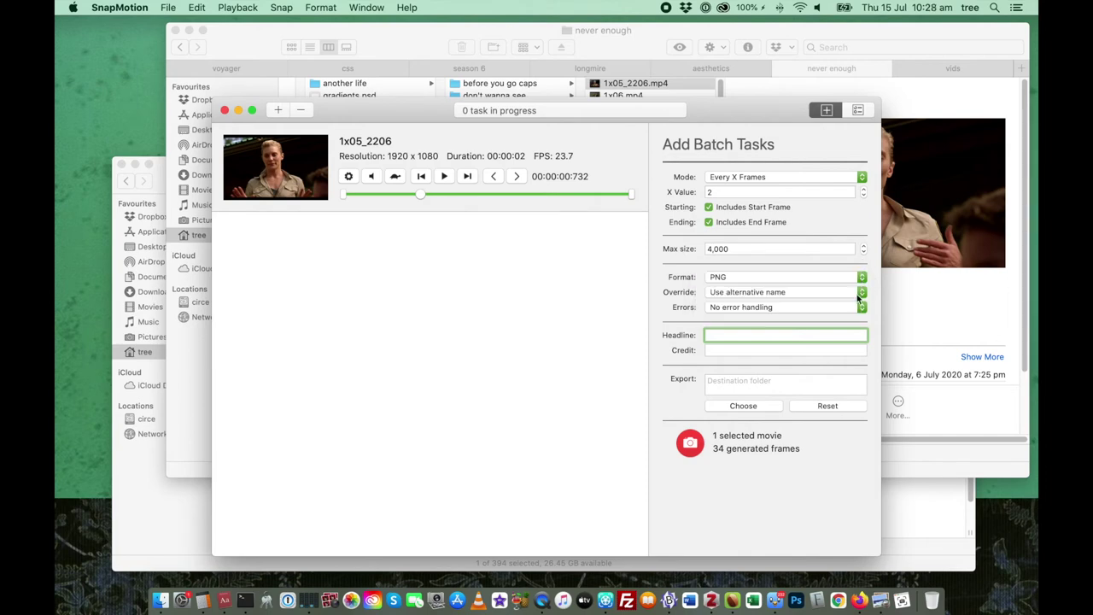
left_click(859, 291)
left_click(811, 309)
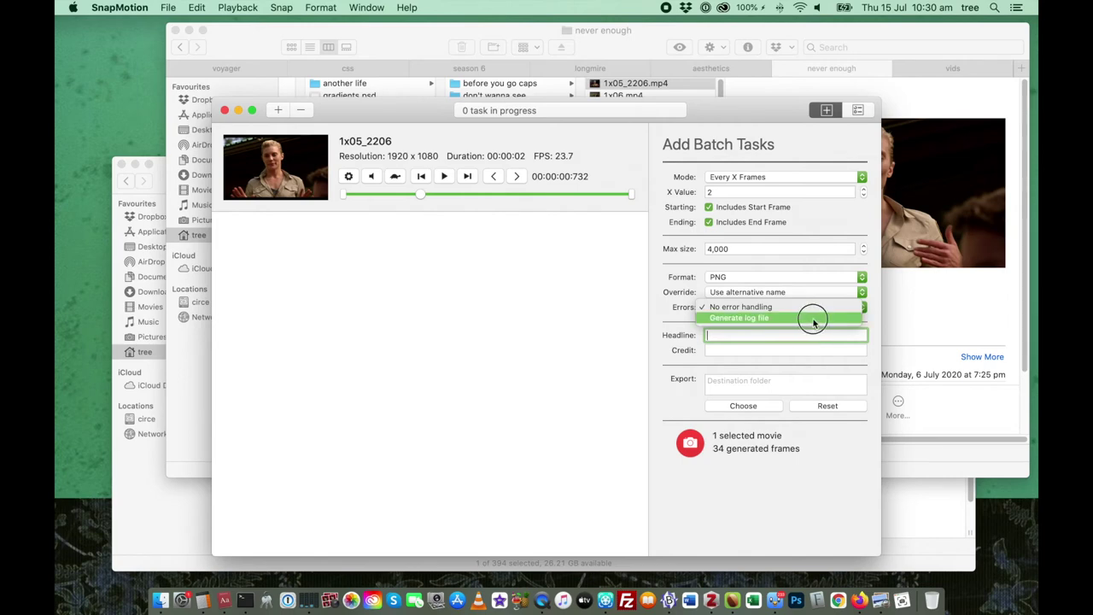
left_click(816, 309)
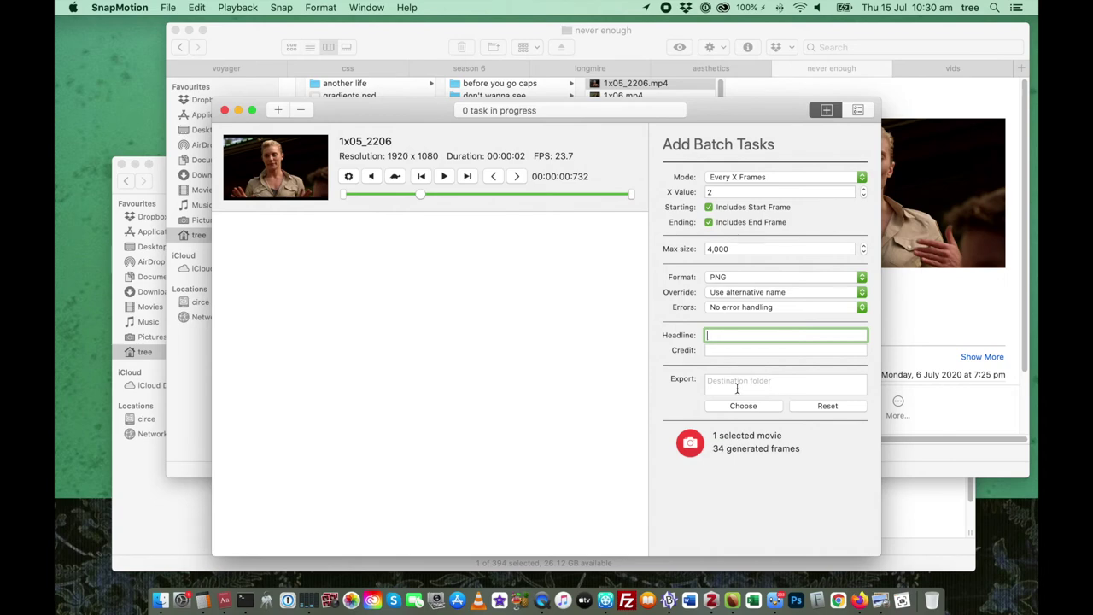
Run the batch export, choosing the never enough folder as the destination.
left_click(739, 407)
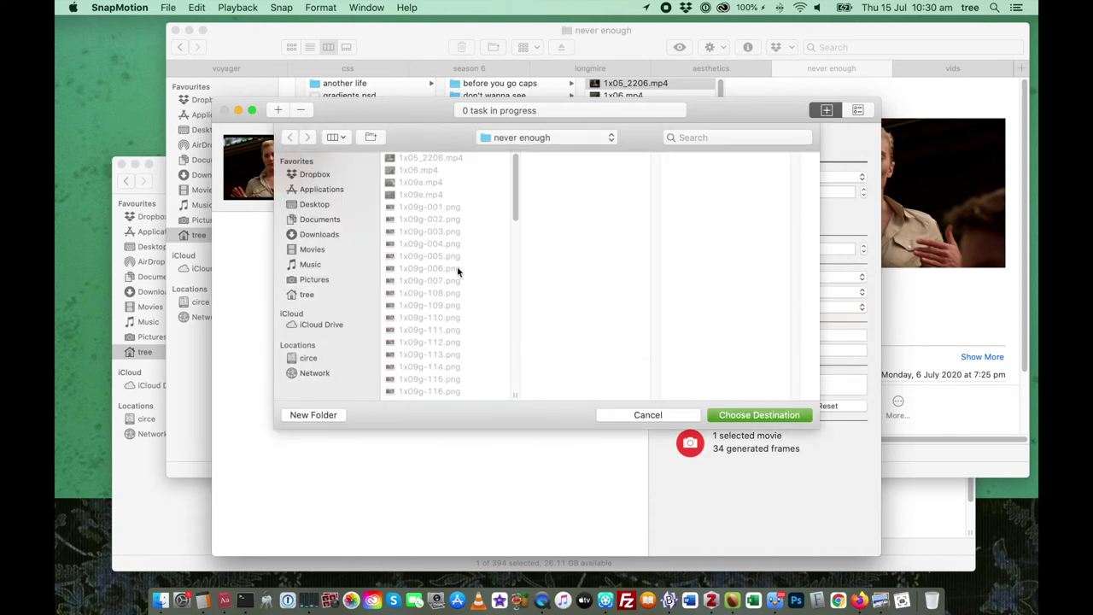
left_click(645, 415)
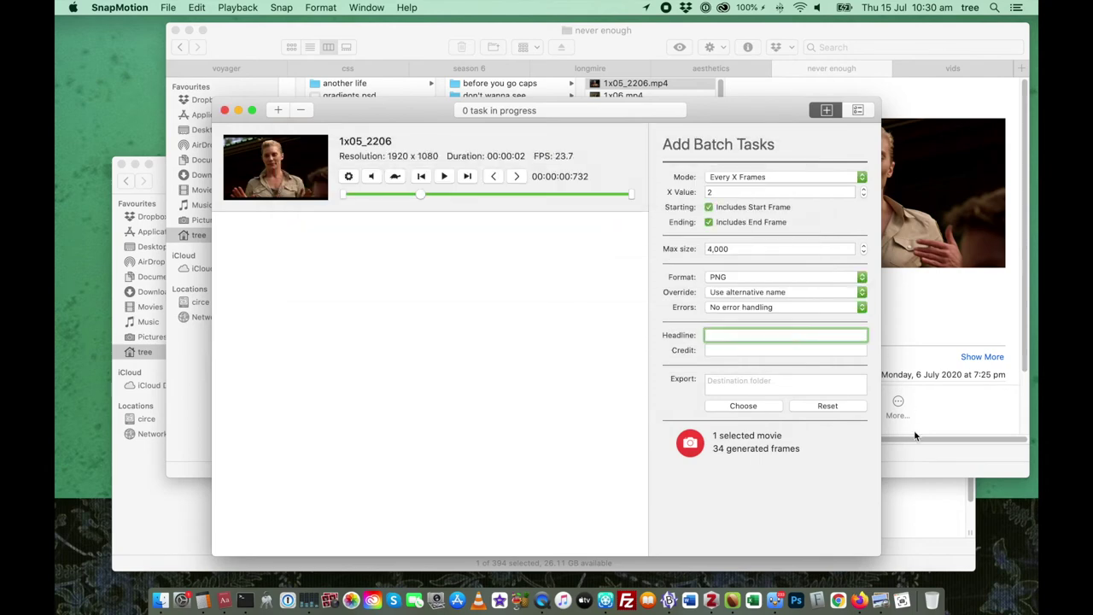
left_click(689, 444)
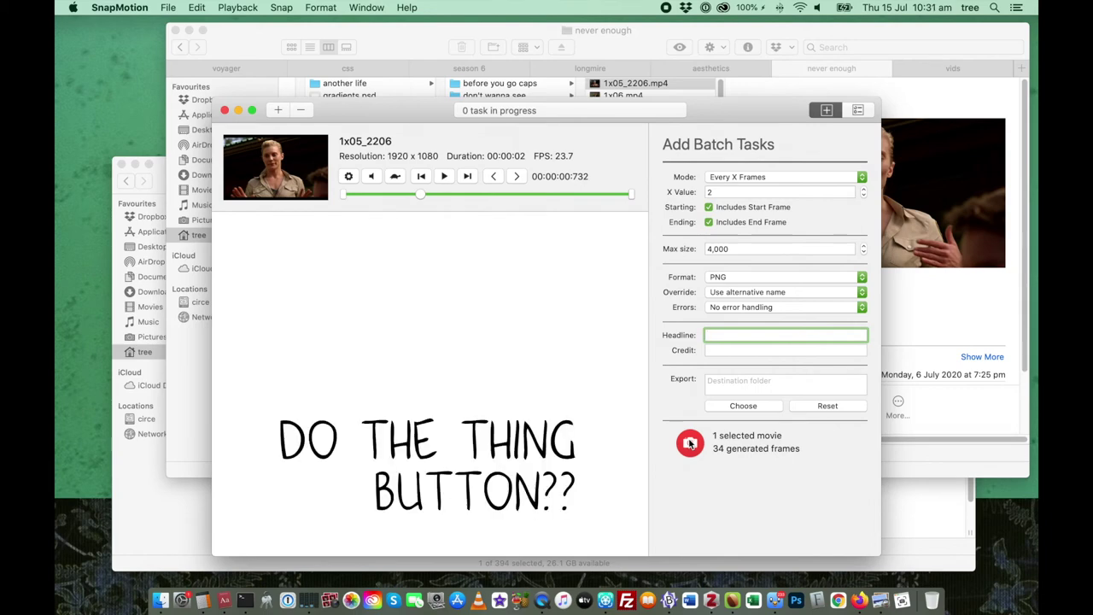
left_click(689, 443)
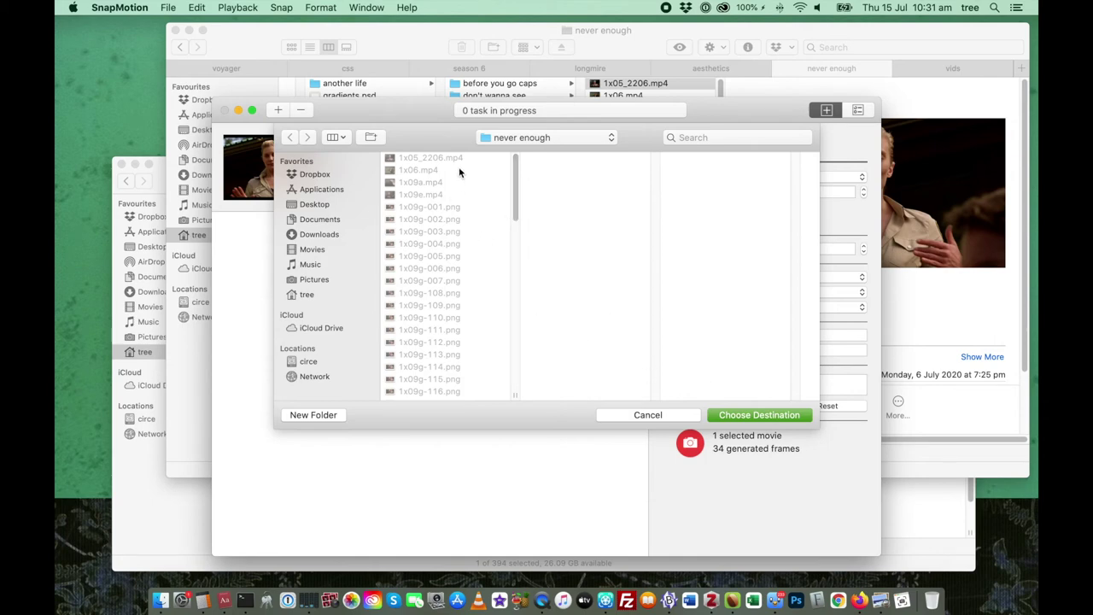
left_click(735, 414)
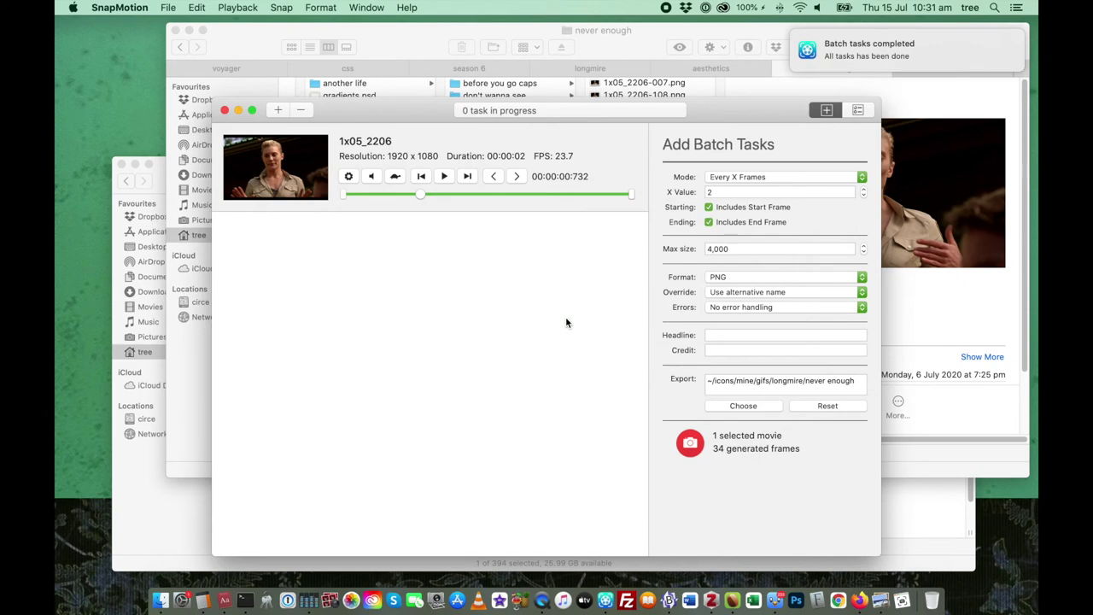
Preview the exported frames in Finder: the last frame, then 1x05_2206-001, -005 and -116.
left_click(618, 50)
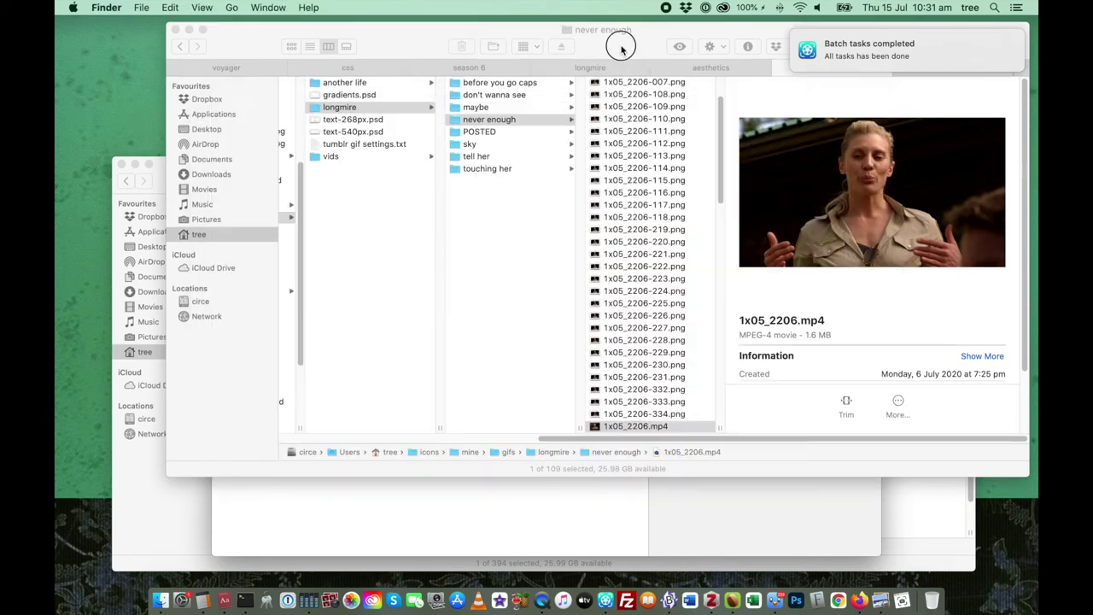
left_click(670, 414)
scroll(673, 358, "up", 3)
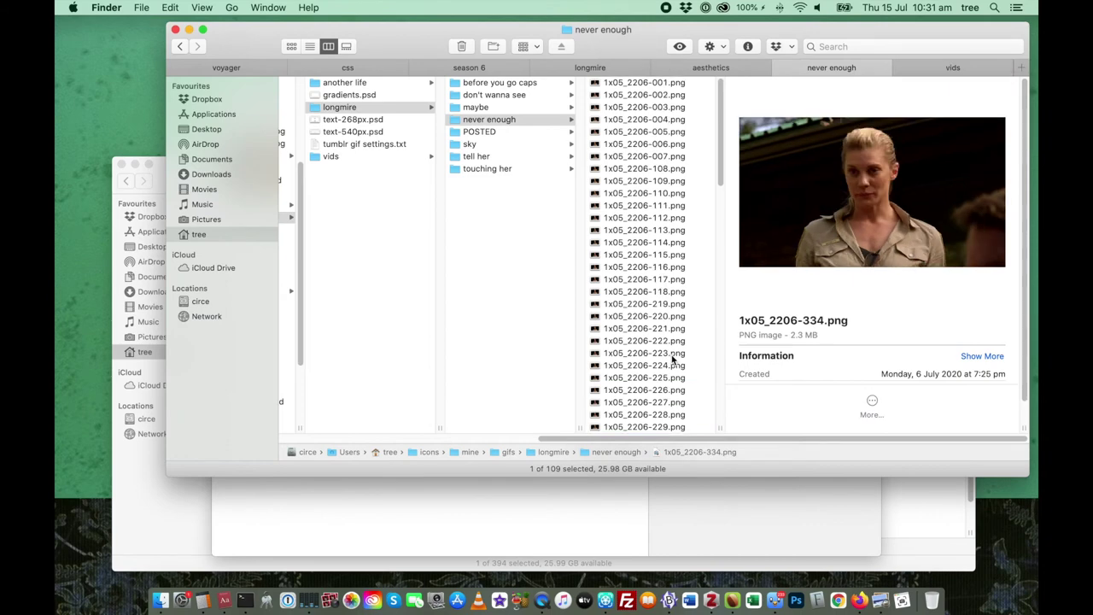
left_click(663, 85)
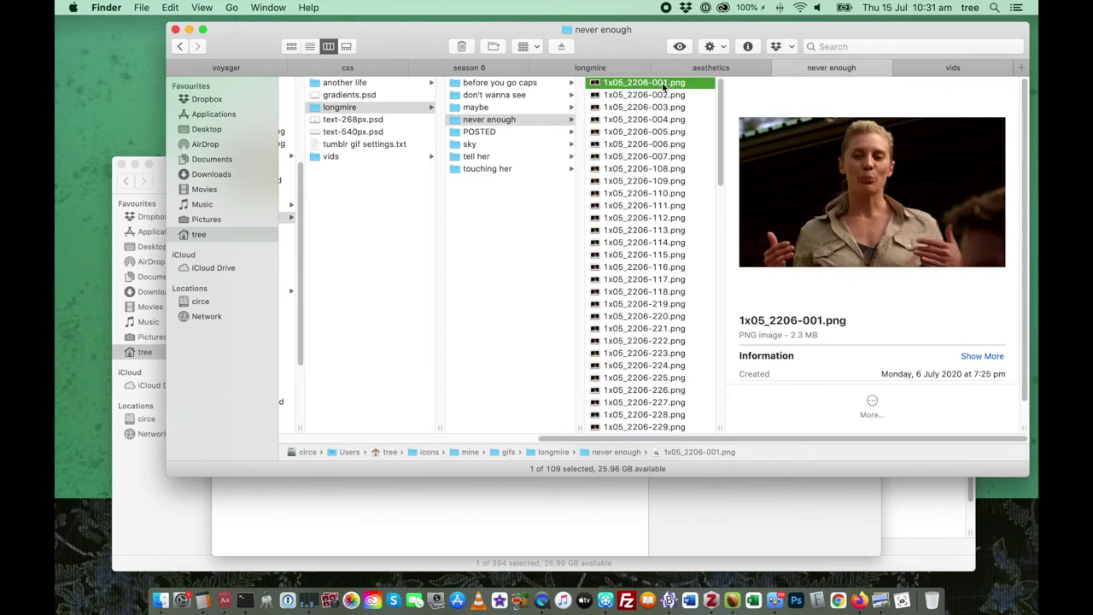
left_click(656, 134)
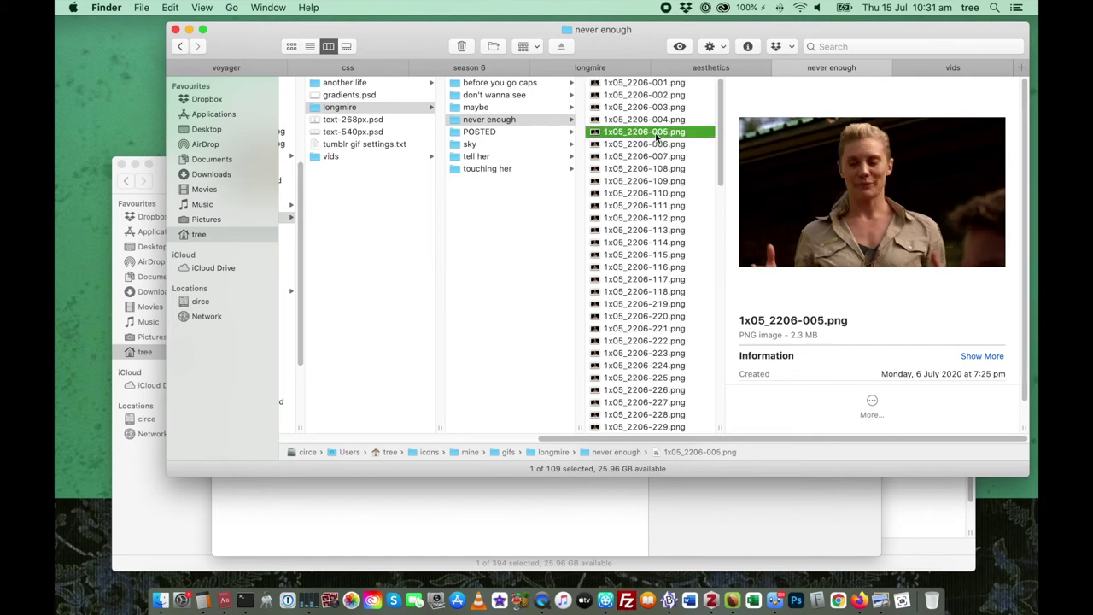
left_click(653, 268)
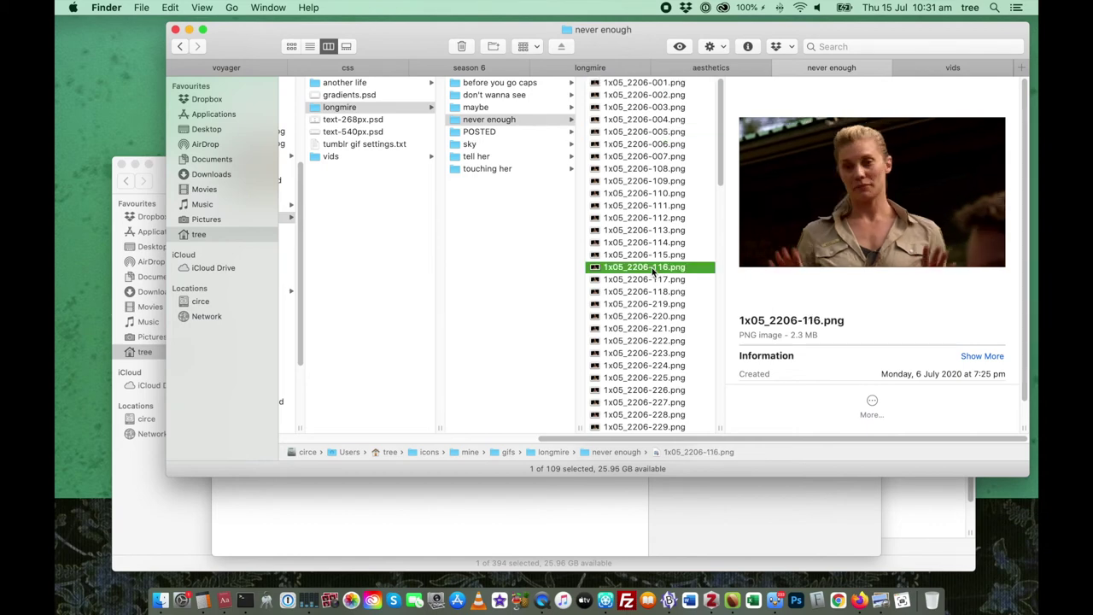
scroll(653, 270, "down", 3)
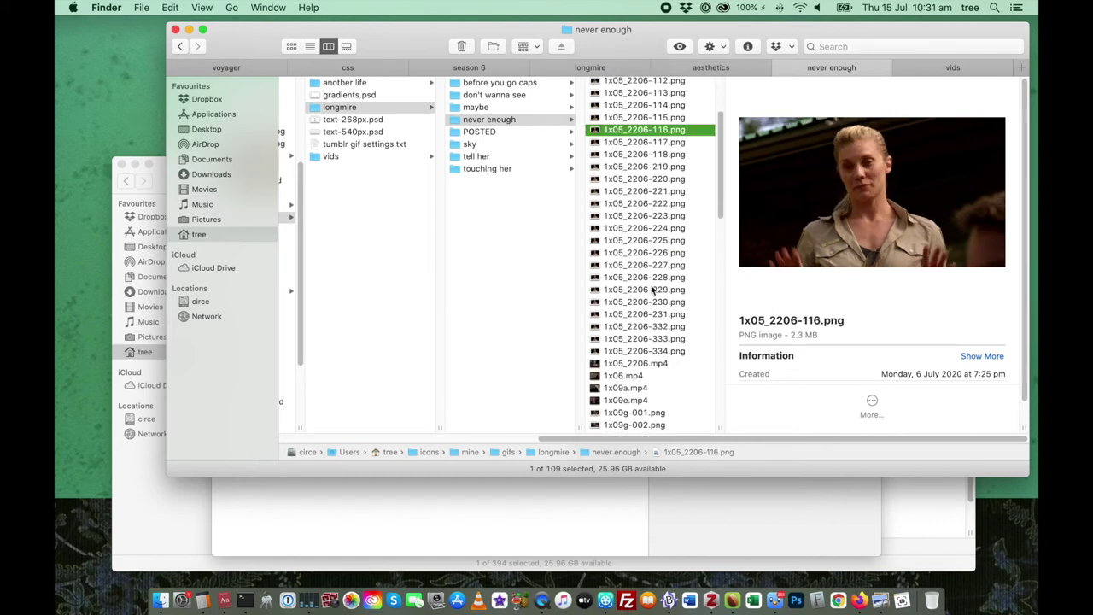
Reopen 1x05_2206.mp4 in SnapMotion and bring SnapMotion back to the front.
double_click(649, 362)
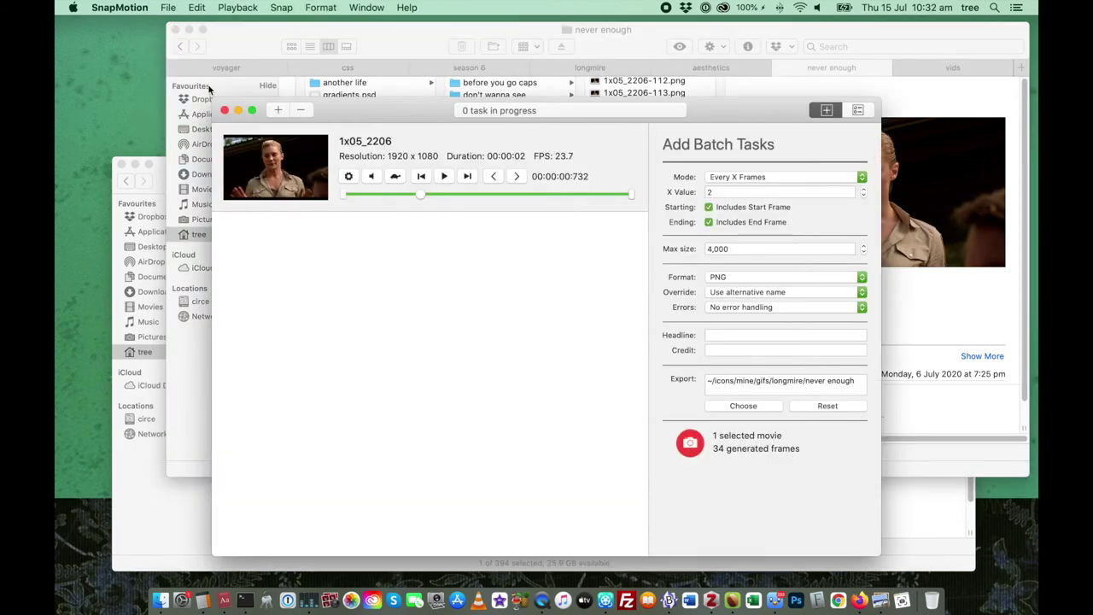
left_click(595, 49)
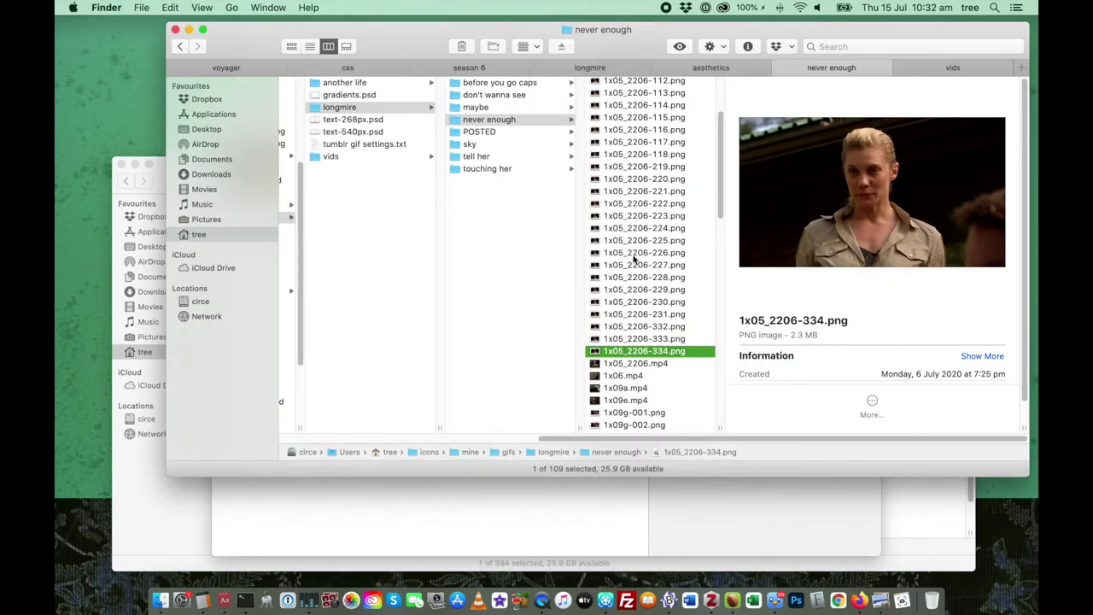
double_click(638, 362)
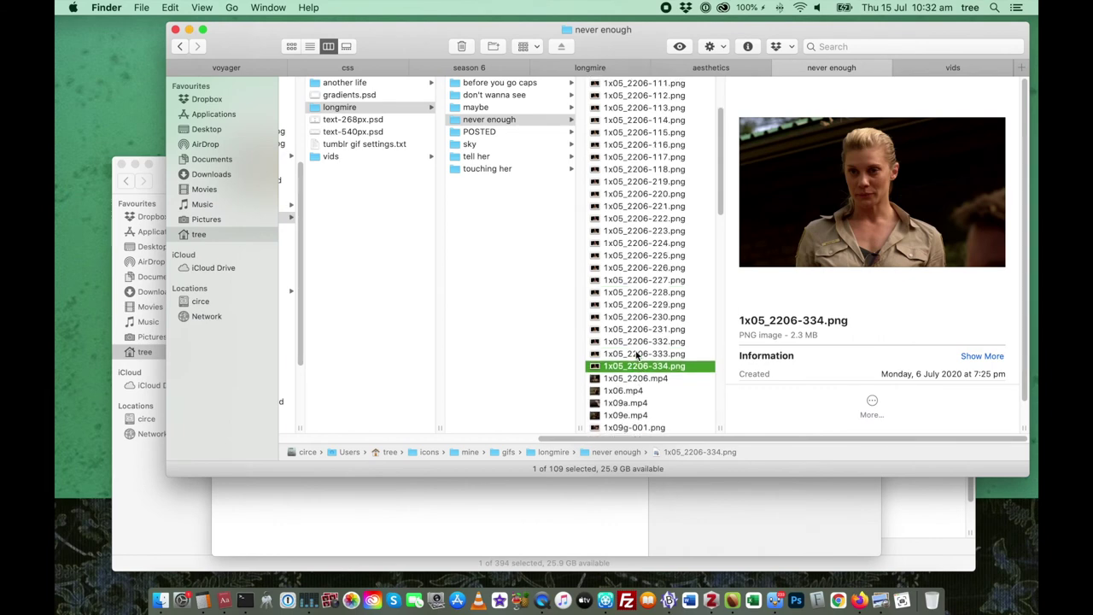
left_click(123, 7)
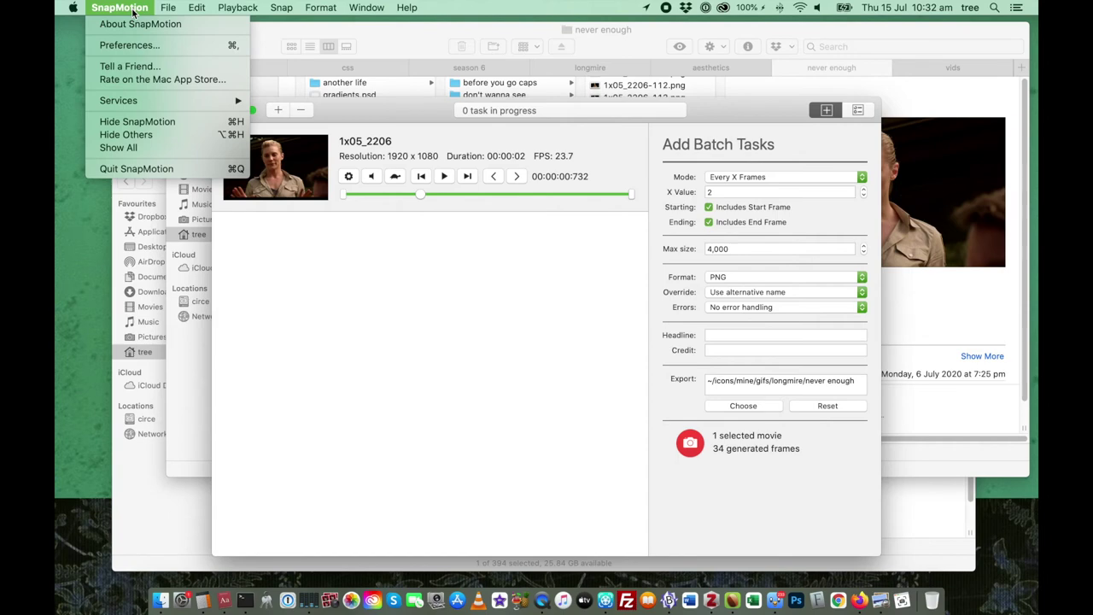
Open the Batch preferences and keep User notification as the finished-batch alert.
left_click(131, 47)
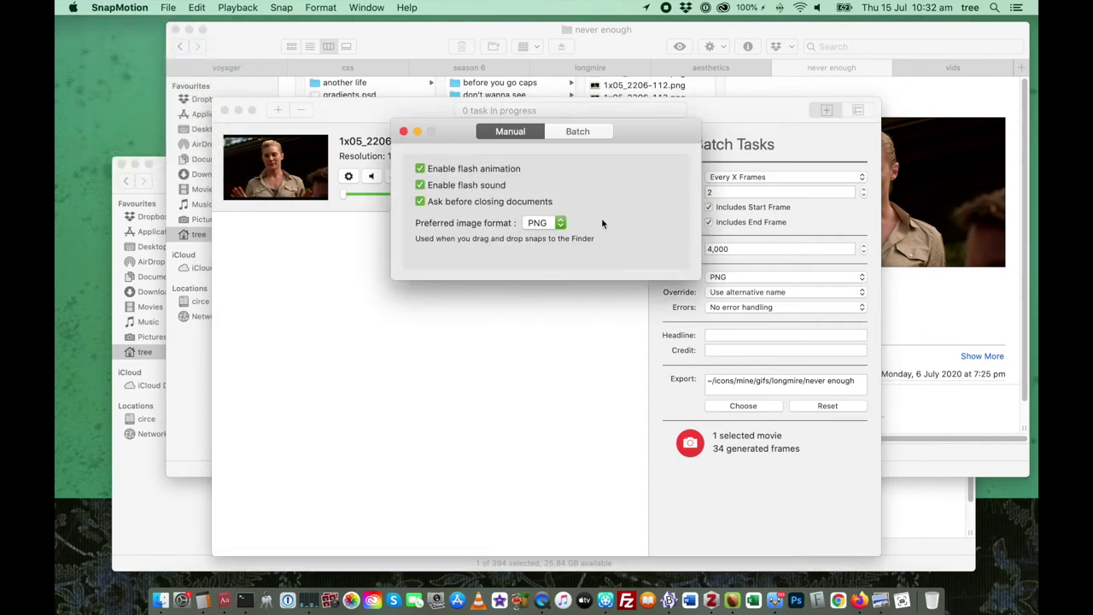
left_click(572, 131)
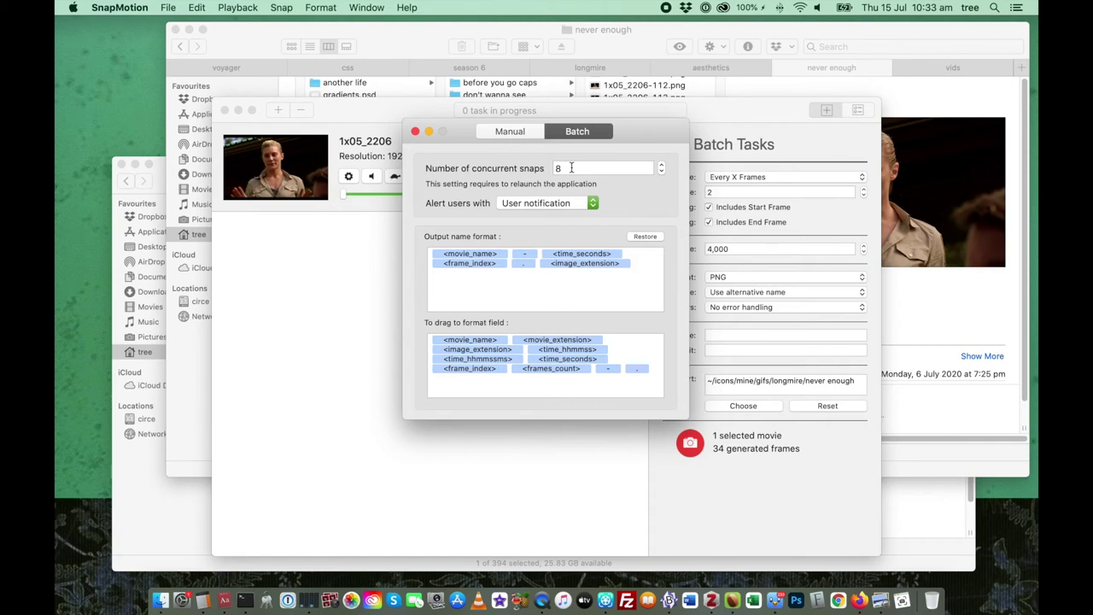
left_click(568, 202)
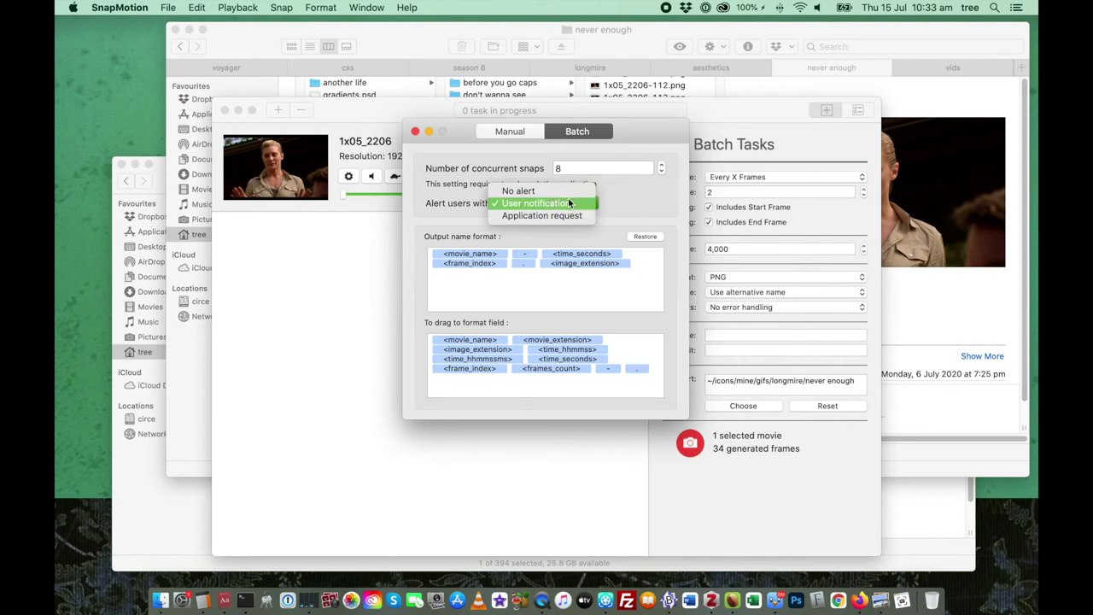
left_click(569, 203)
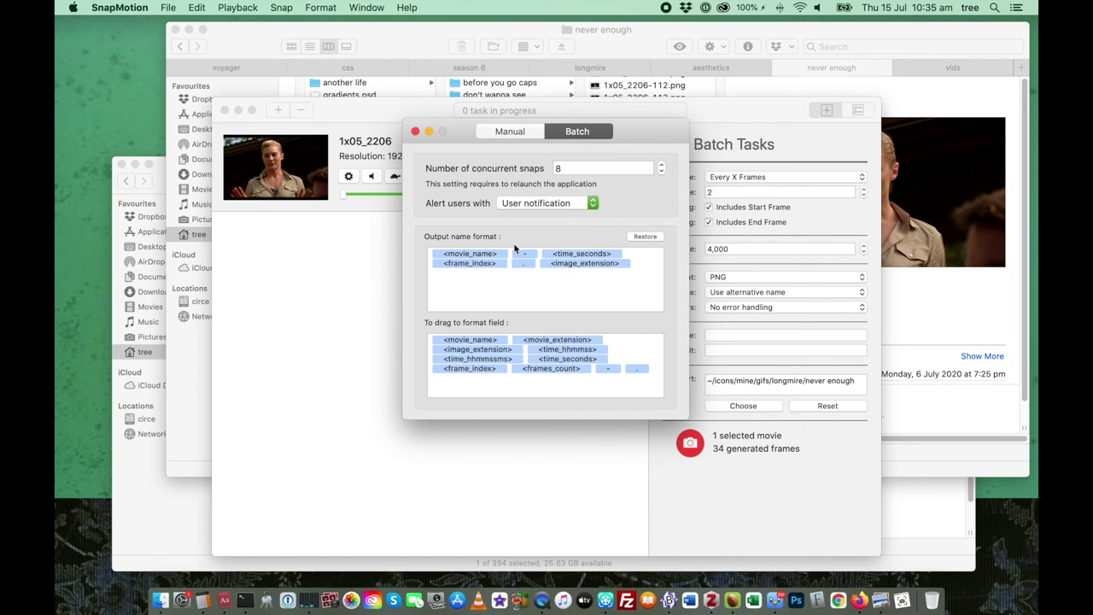
Close the Preferences window to return to the 1x05_2206 batch settings.
left_click(415, 130)
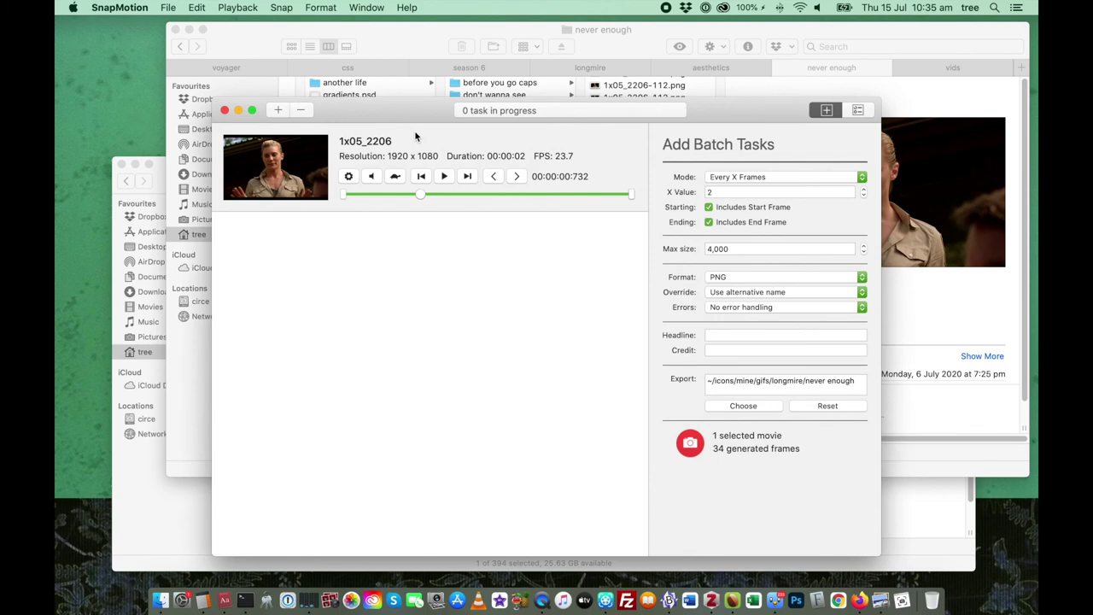
Review the exported 1x05_2206 PNG frame names in the 'never enough' folder and preview 1x05_2206-332.png.
left_click(635, 47)
scroll(678, 234, "up", 5)
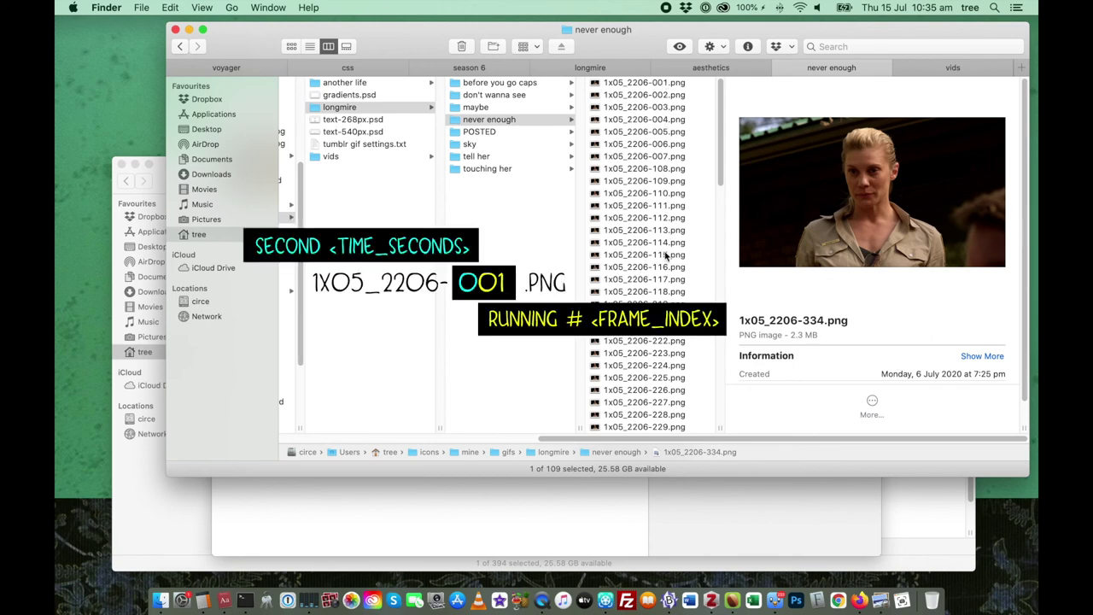
scroll(671, 273, "down", 2)
scroll(671, 295, "up", 3)
scroll(662, 298, "down", 5)
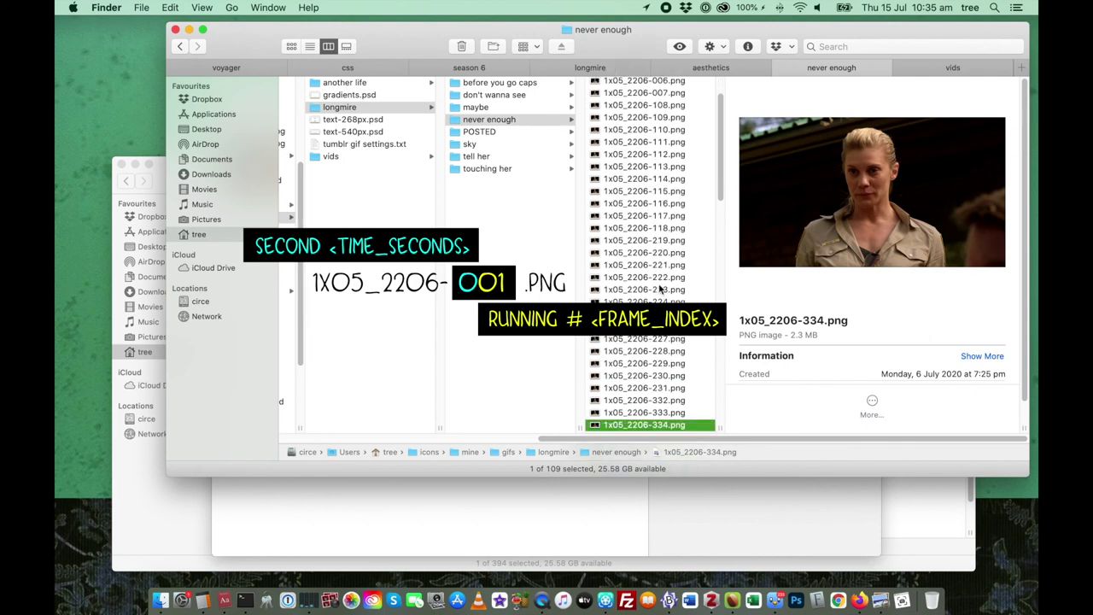
left_click(657, 398)
scroll(658, 410, "down", 1)
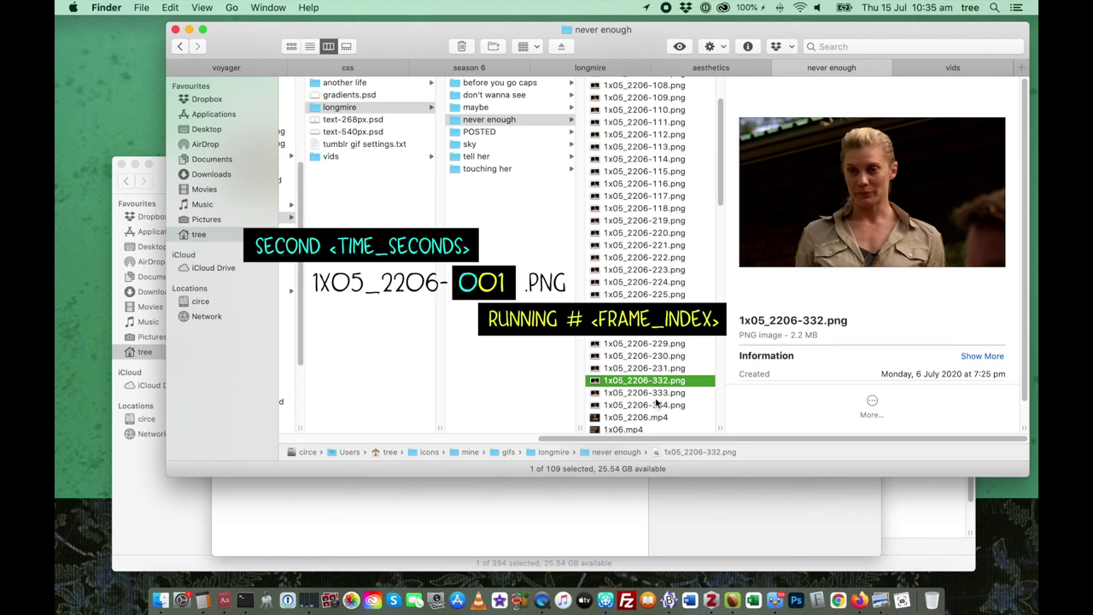
scroll(662, 230, "up", 3)
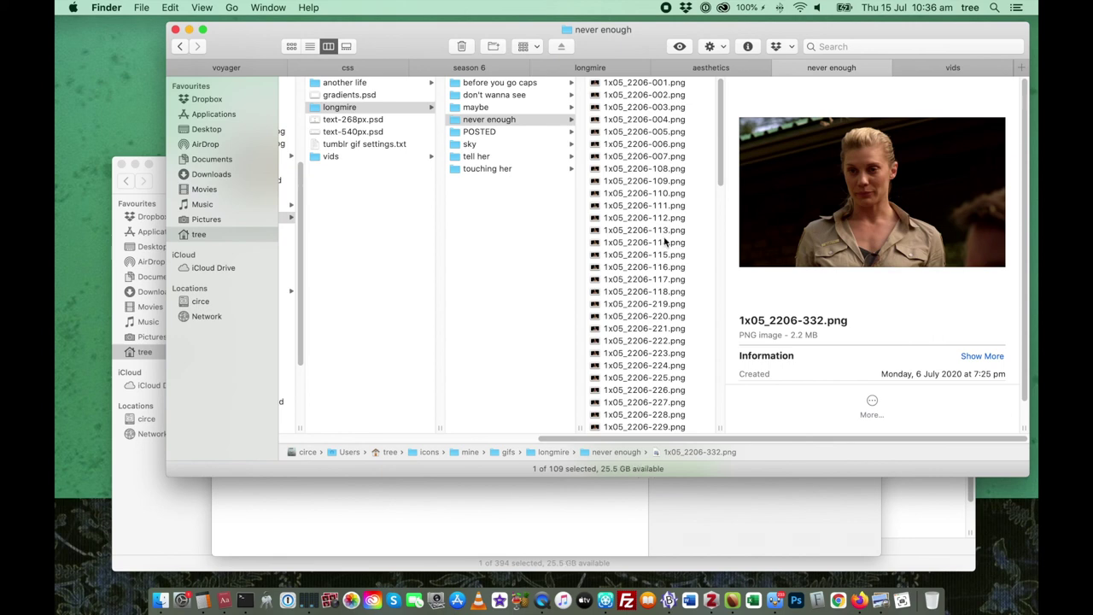
Drag 1x09g.mp4 from Finder into SnapMotion's movie list and select the new 1x09g clip.
left_click(586, 499)
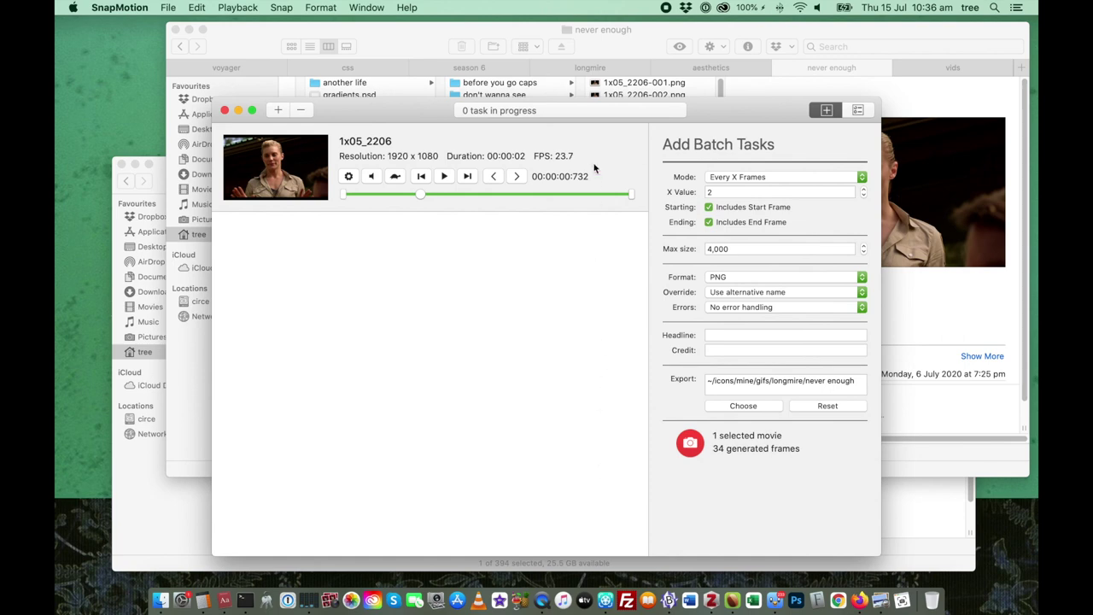
left_click(457, 36)
scroll(665, 244, "down", 20)
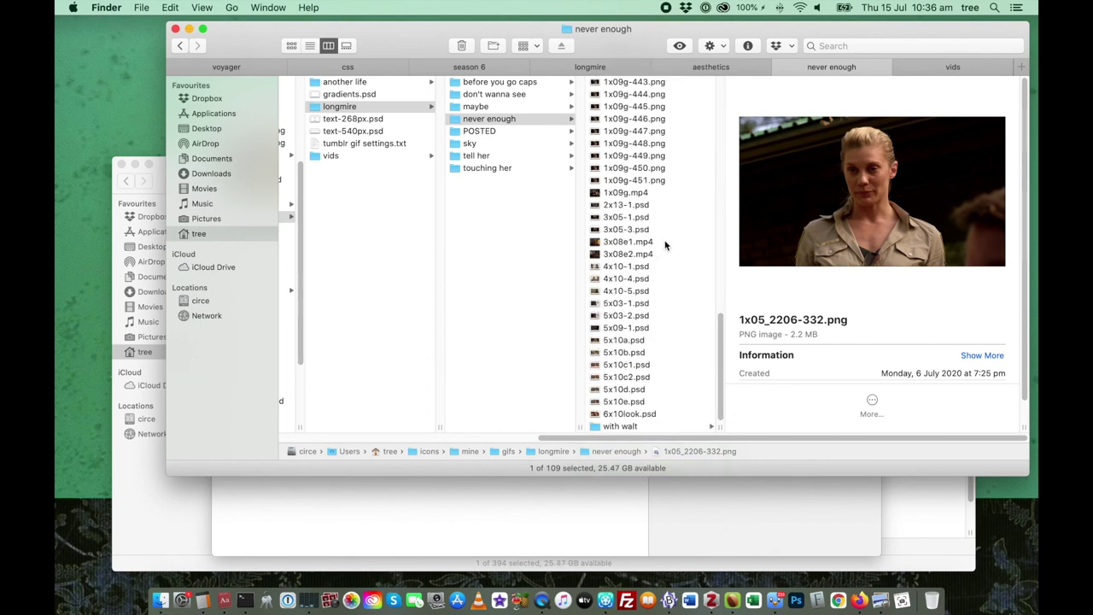
left_click(597, 193)
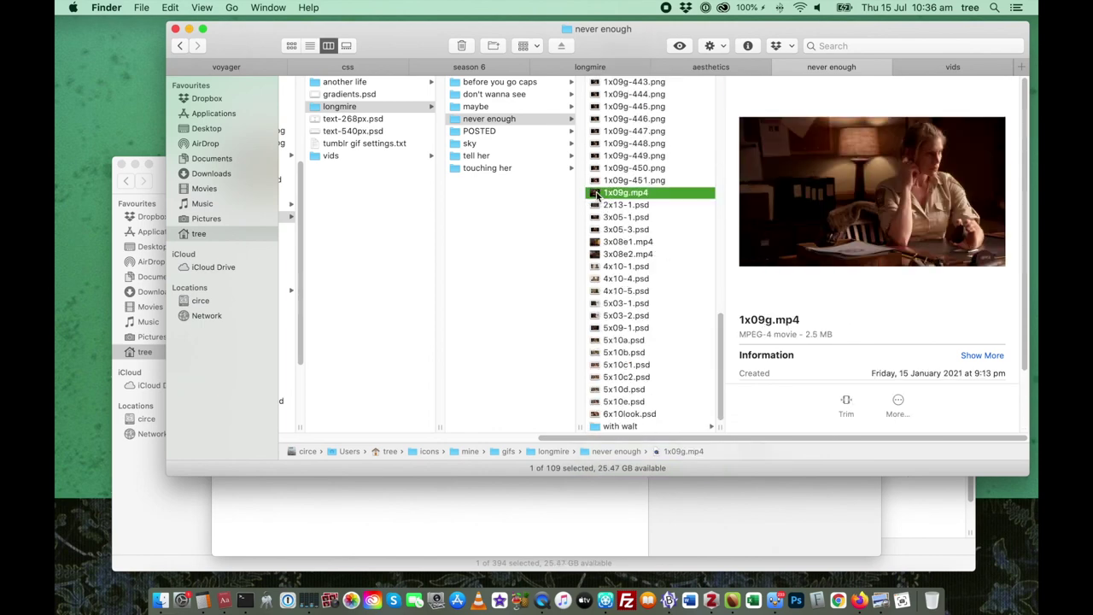
left_click_drag(597, 193, 520, 534)
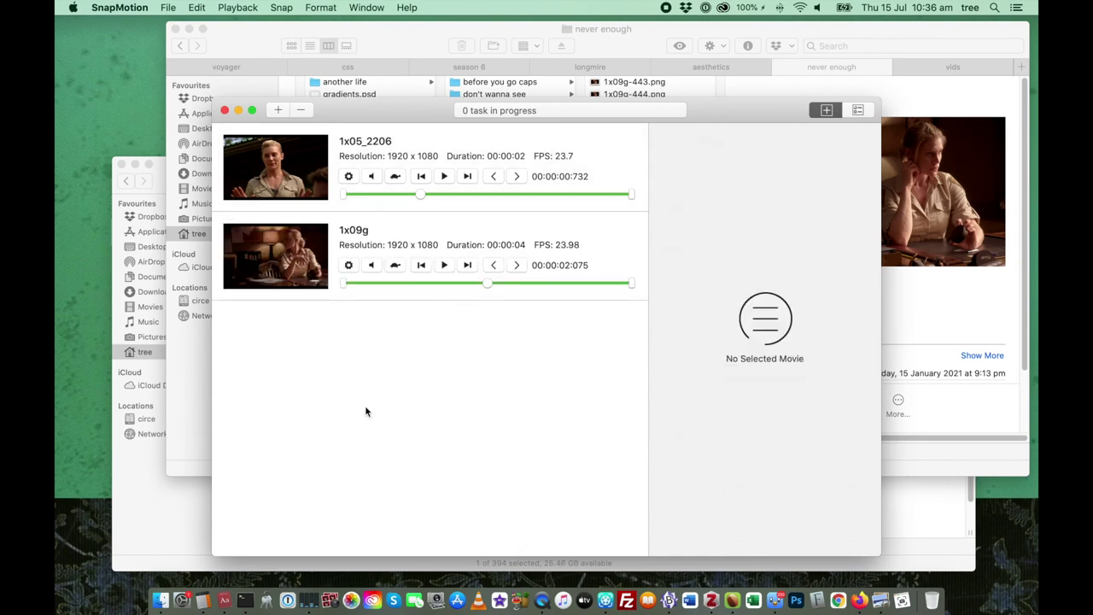
left_click(614, 240)
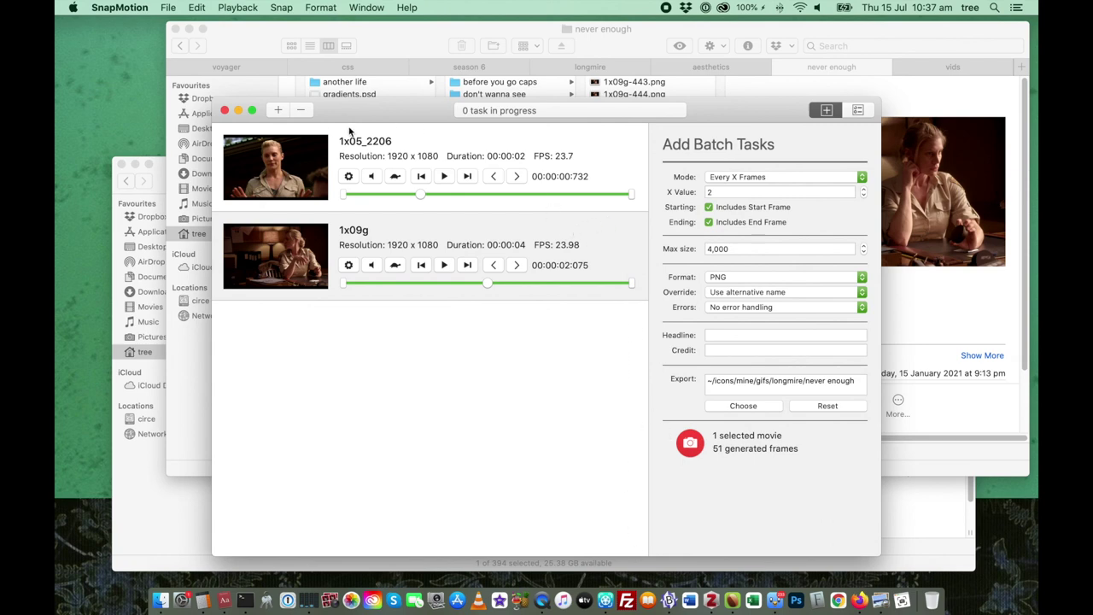
Remove the 1x09g clip from SnapMotion's movie list.
left_click(300, 111)
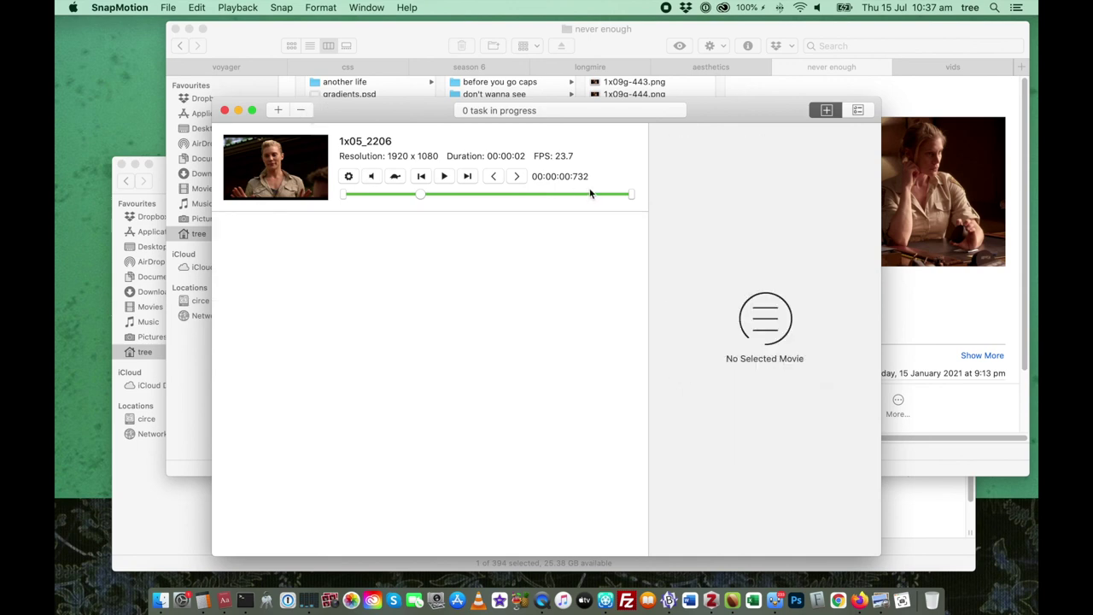
Reselect 1x05_2206 to show its batch settings with 34 generated frames.
left_click(609, 152)
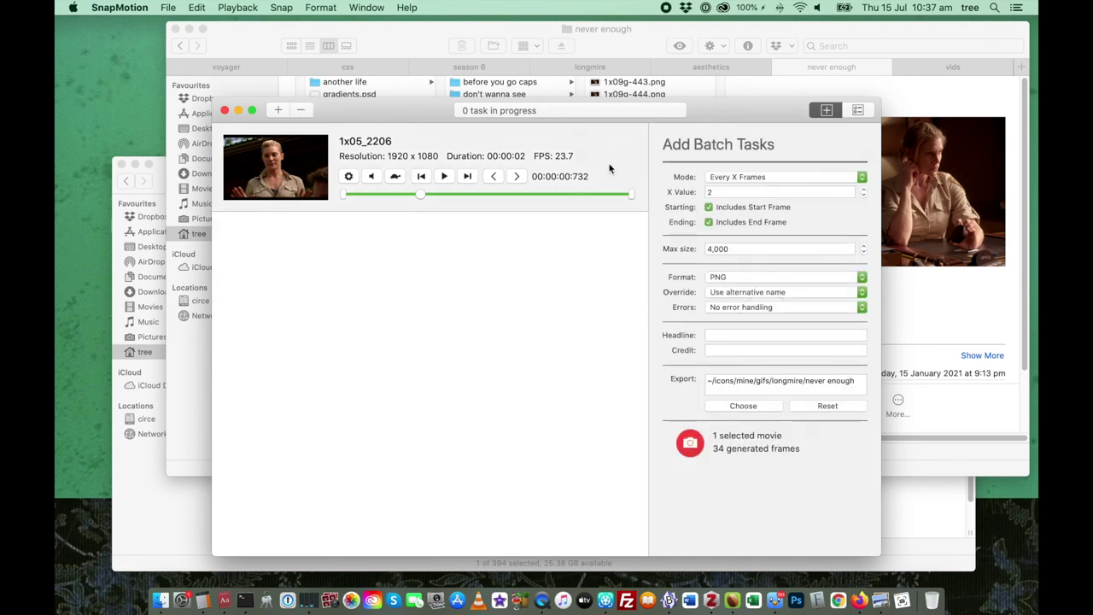